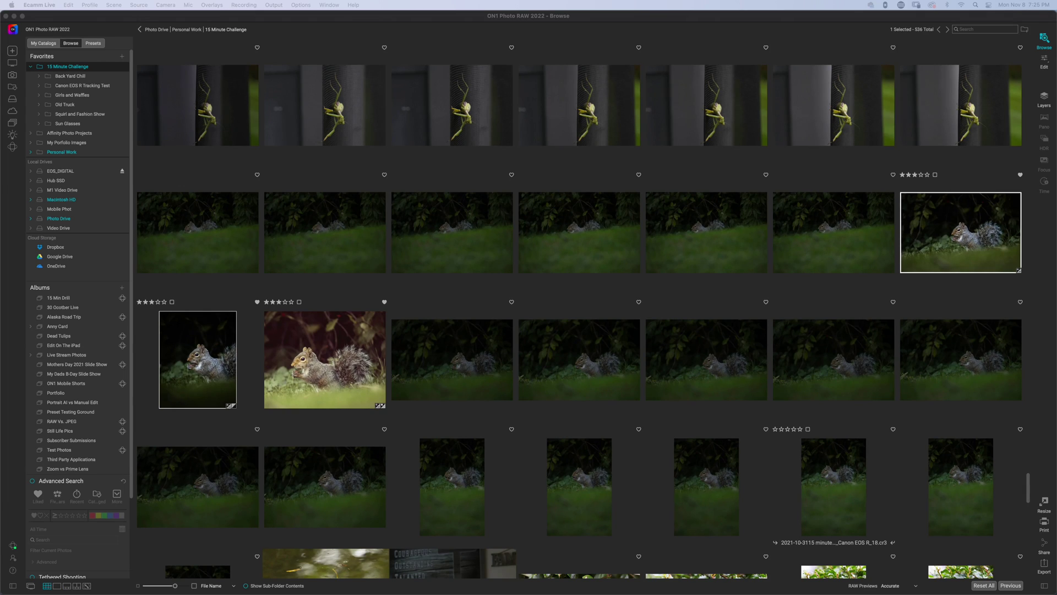
left_click(1010, 92)
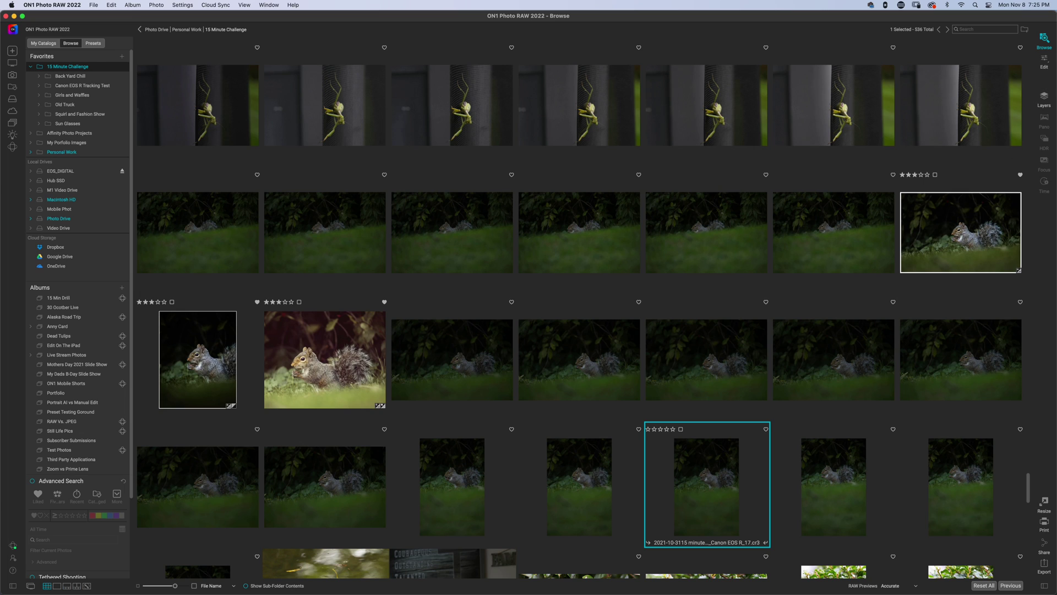
left_click(1044, 62)
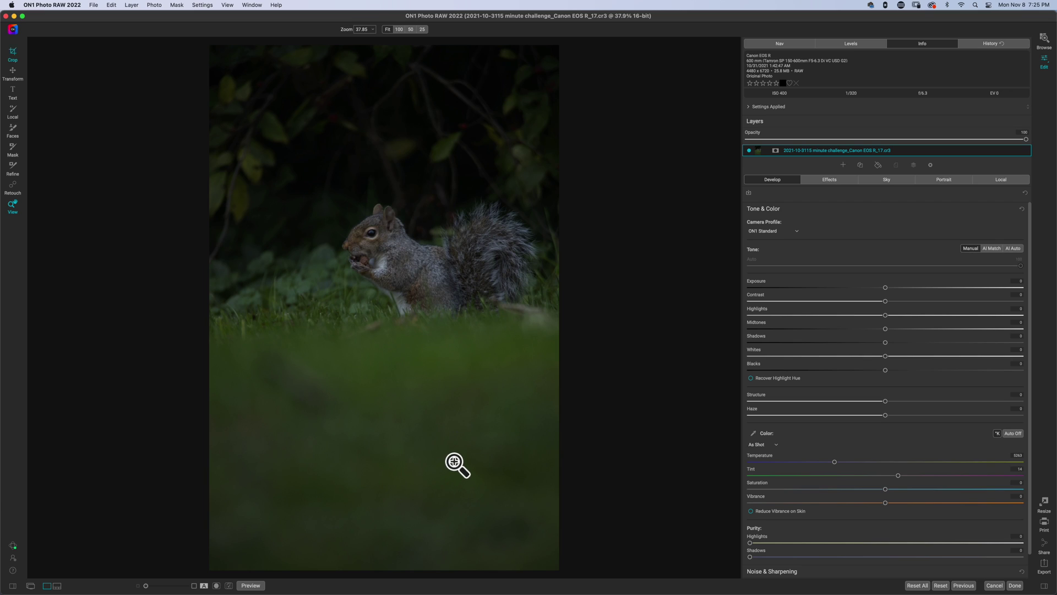
Step: Trim the bottom, left and top-left into a near-square freeform crop centred on the squirrel
key("c")
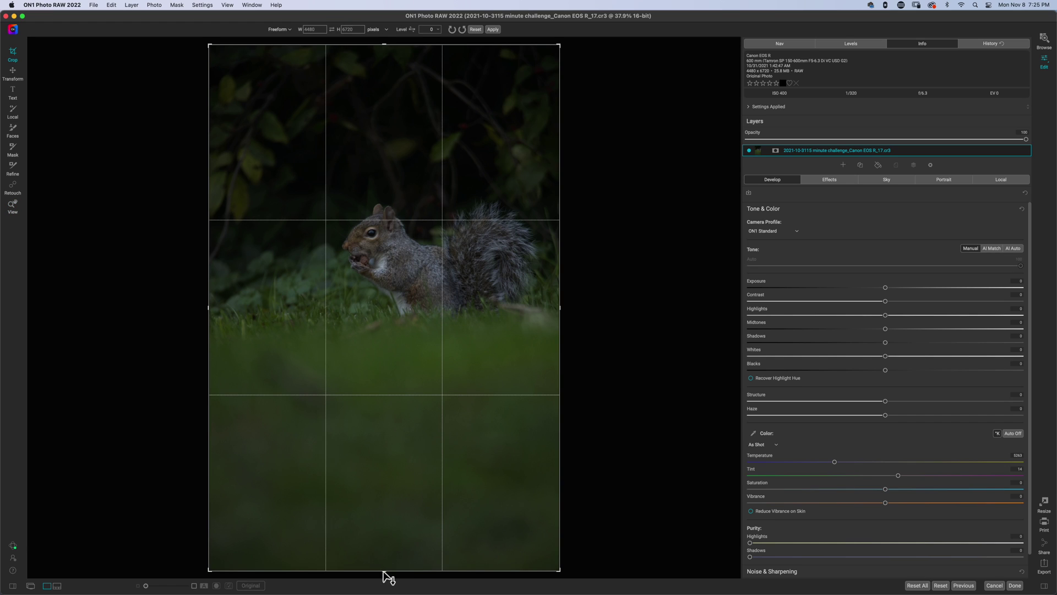
left_click_drag(384, 571, 394, 484)
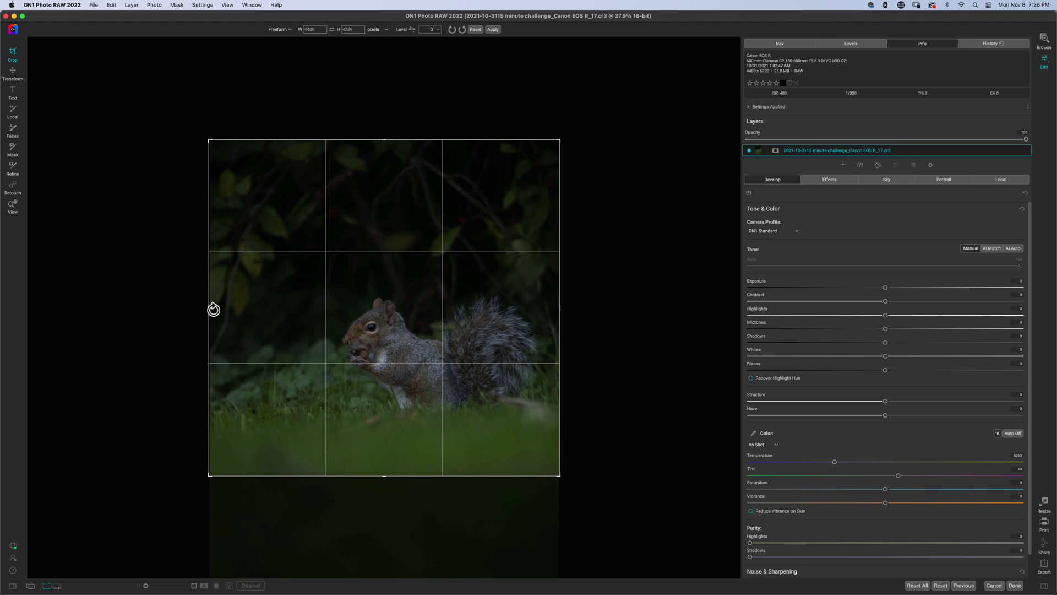
mouse_move(210, 302)
left_mouse_down()
mouse_move(231, 300)
mouse_move(215, 295)
left_mouse_up()
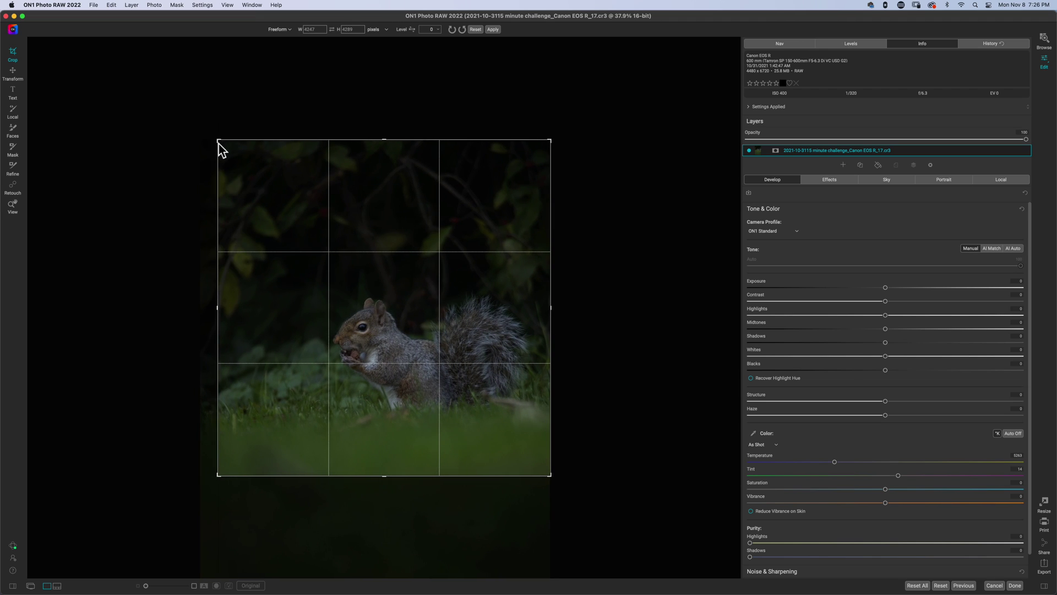
left_click_drag(216, 146, 221, 167)
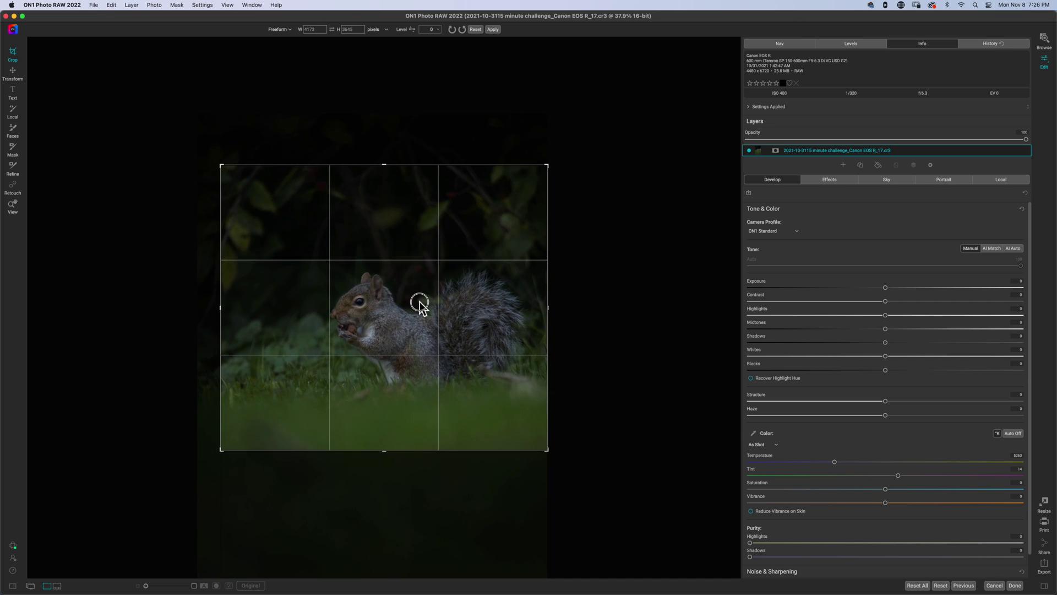
left_click_drag(418, 303, 431, 308)
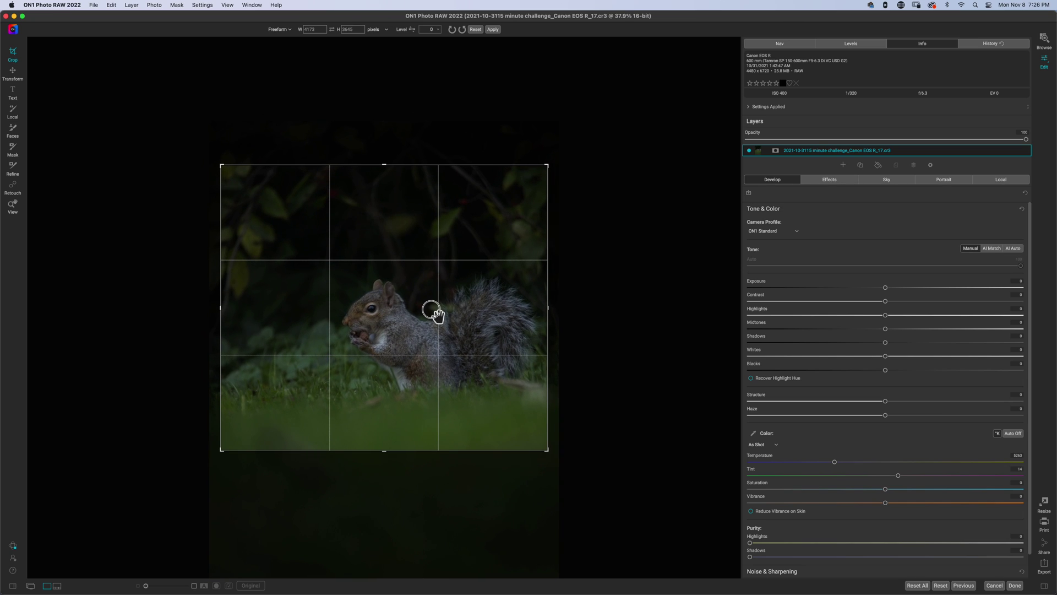
left_click_drag(431, 309, 429, 308)
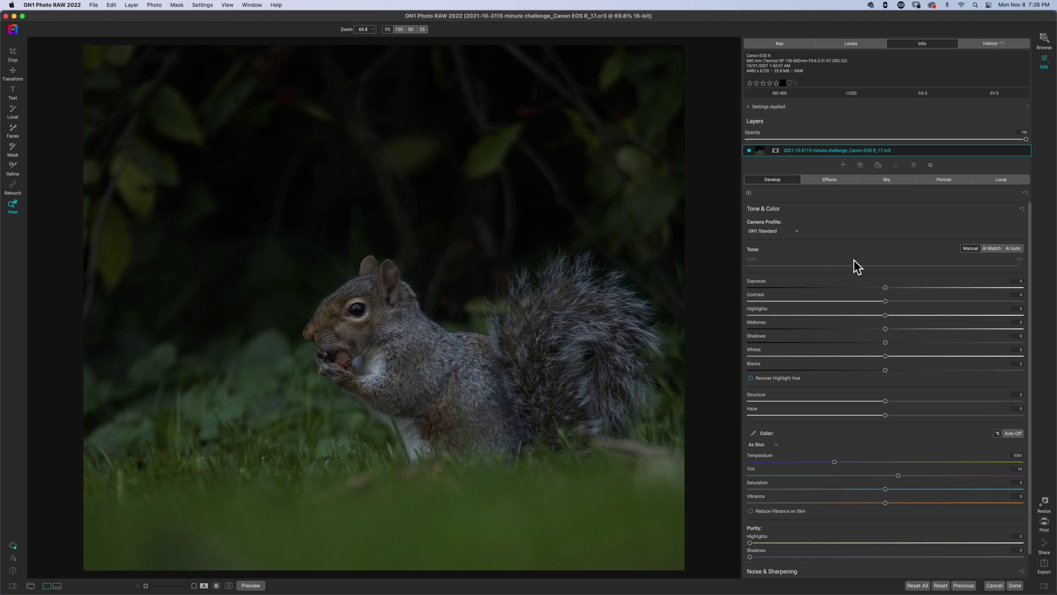
Step: Apply AI Auto tone correction and set the camera profile to ON1 Portrait
left_click(1015, 249)
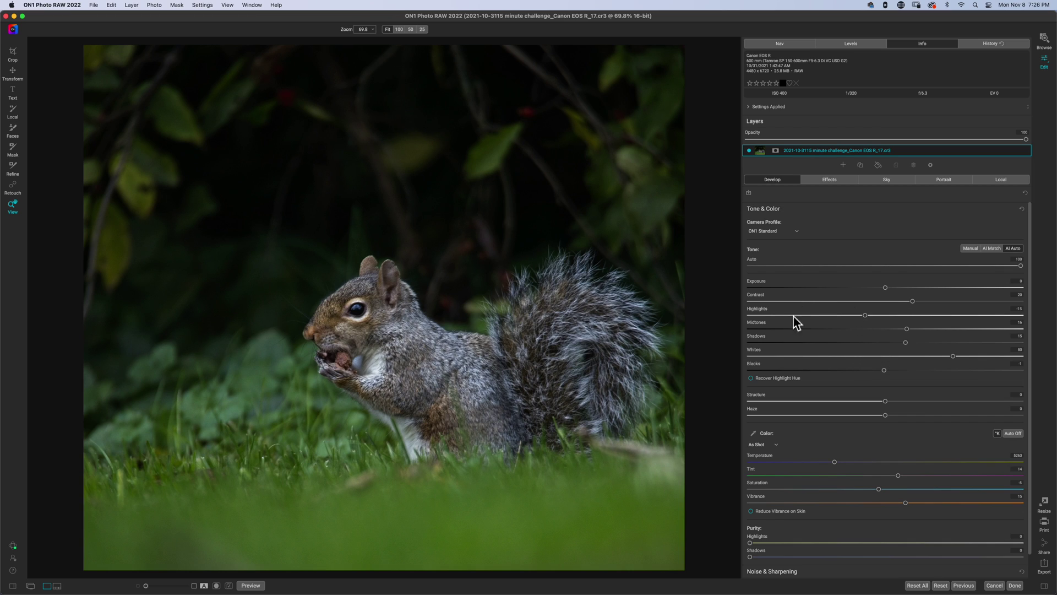
left_click(793, 231)
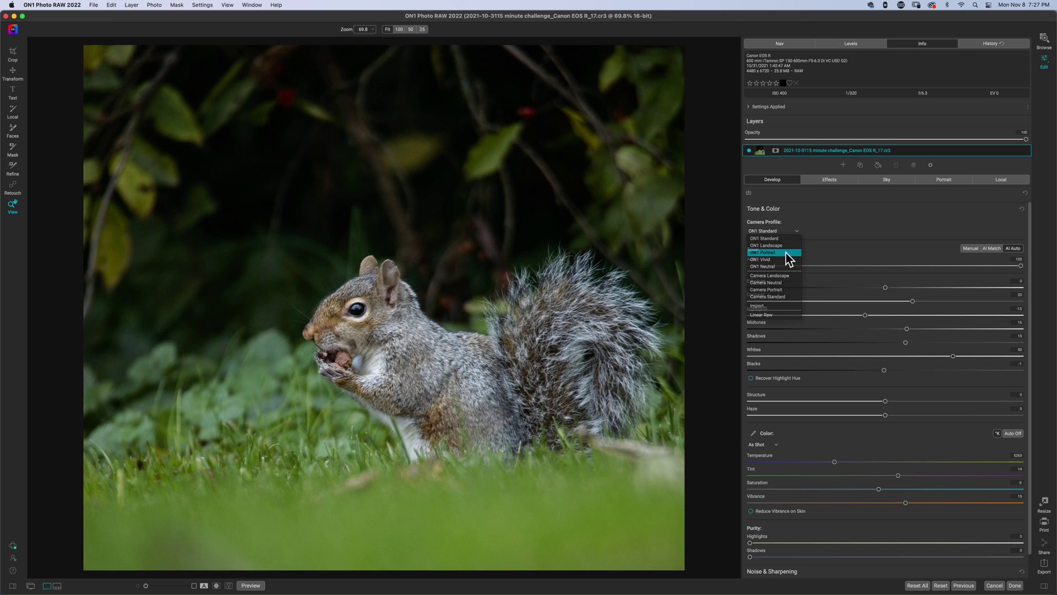
left_click(782, 253)
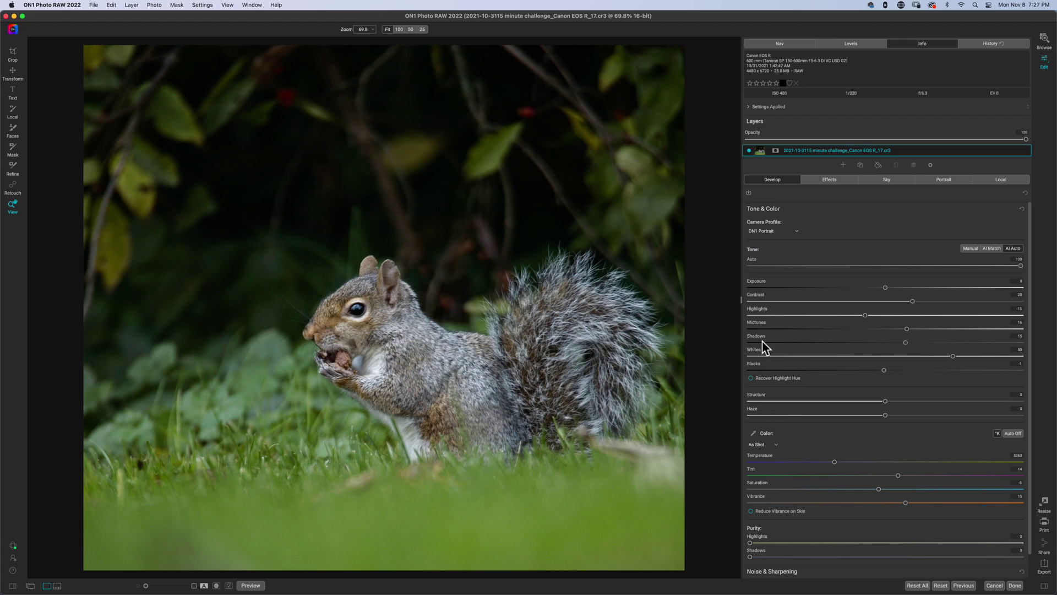
Step: Add a Color Adjustment filter from the Effects panel
left_click(825, 182)
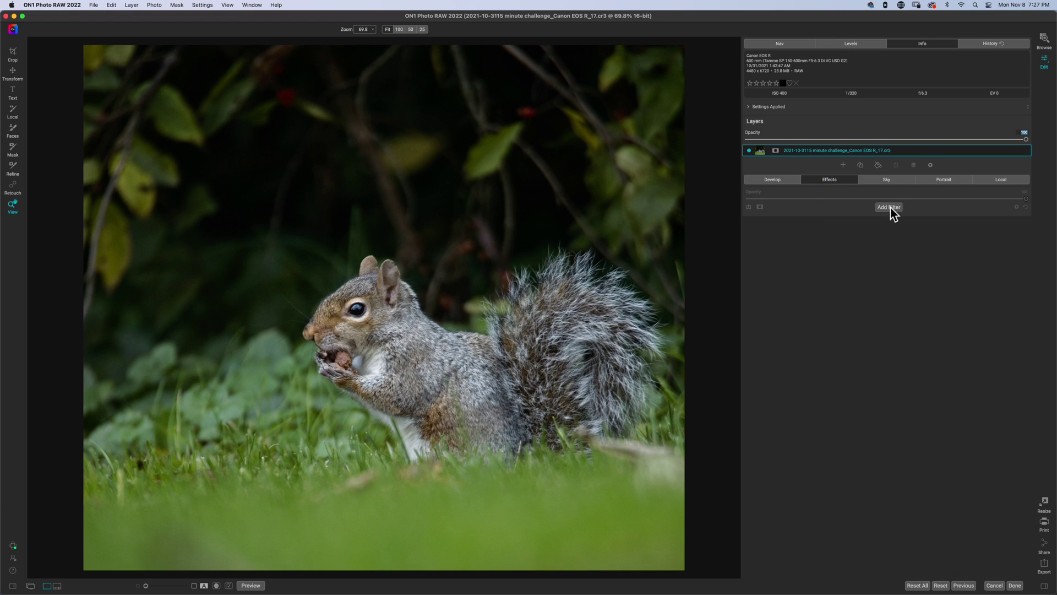
left_click(884, 206)
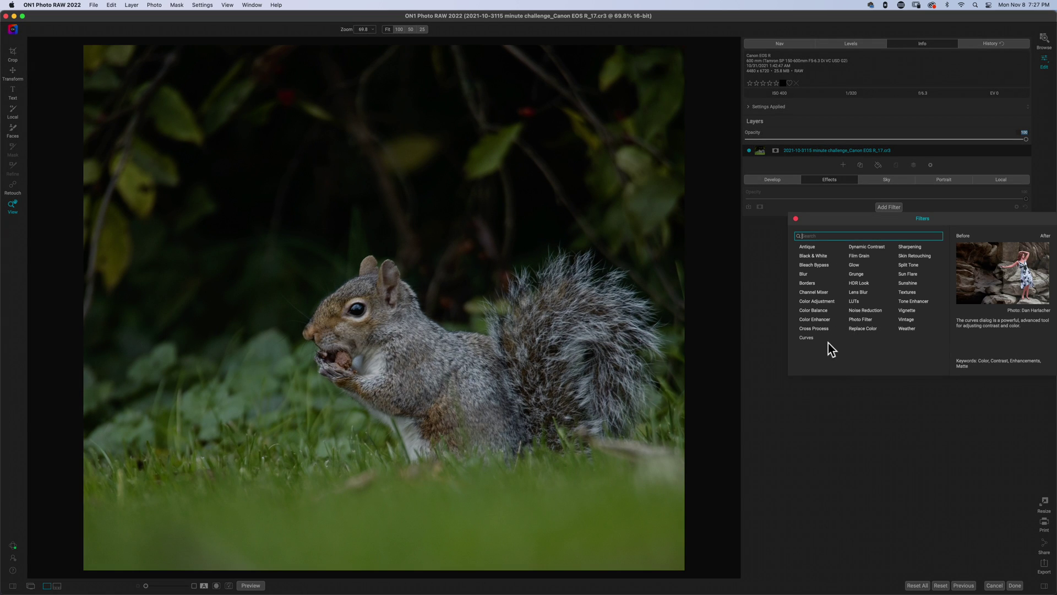
left_click(820, 301)
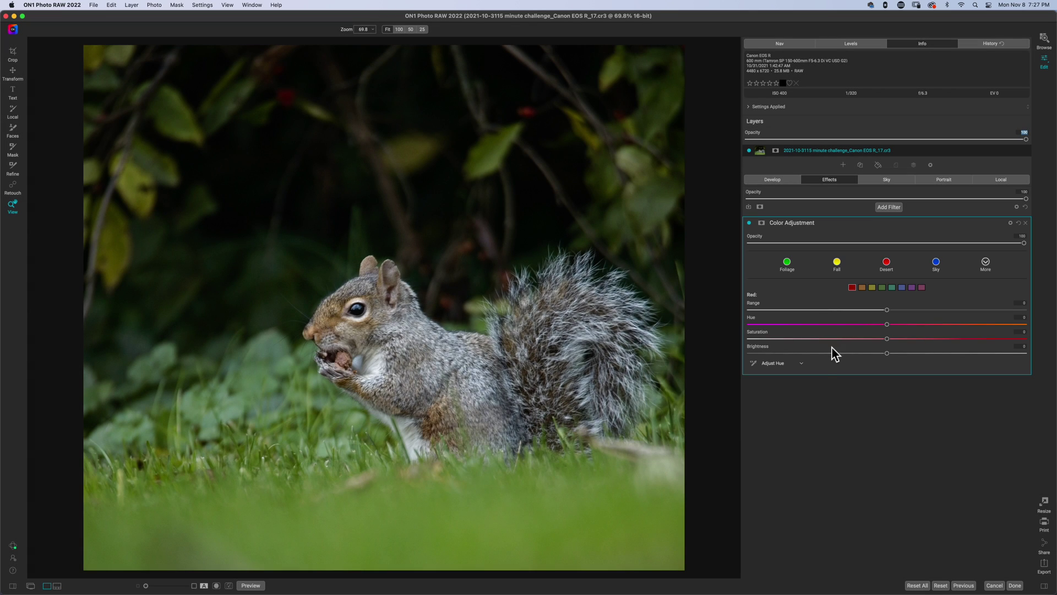
Step: Sample the squirrel's orange fur to shift its hue, slightly raise saturation and lower brightness
left_click(753, 364)
left_click_drag(331, 323, 495, 355)
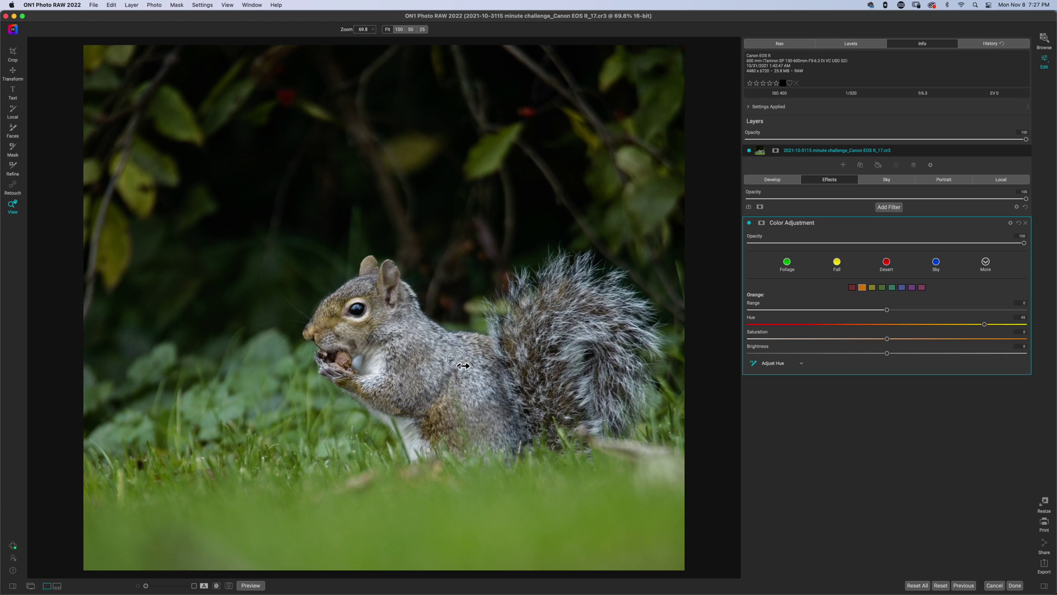
left_click_drag(417, 356, 281, 350)
left_click_drag(886, 339, 953, 355)
left_click_drag(886, 355, 820, 364)
Step: Add a second Color Adjustment filter and apply the Foliage colour preset
left_click(882, 223)
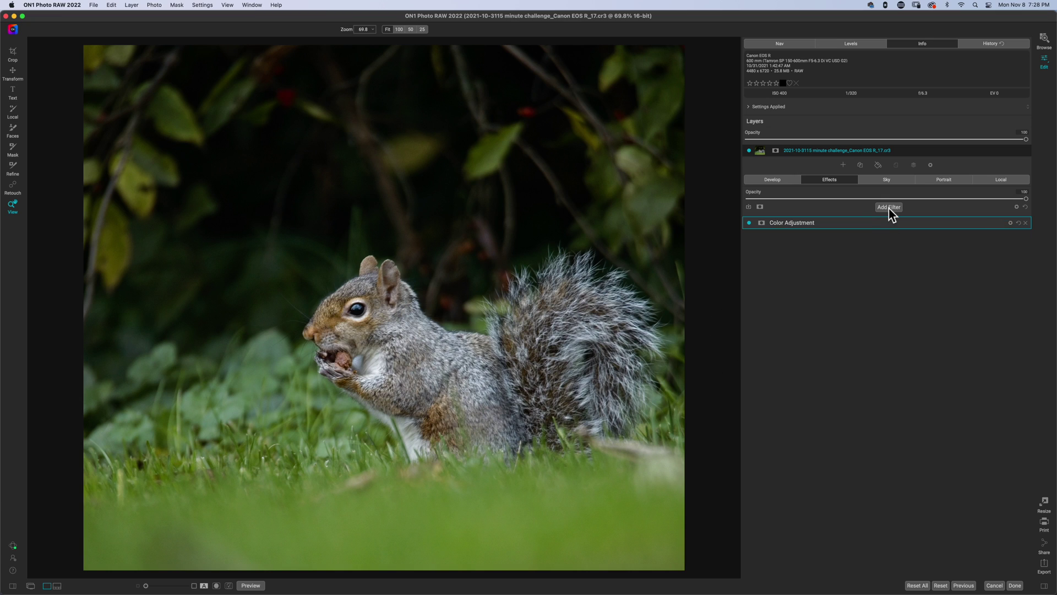
left_click(887, 208)
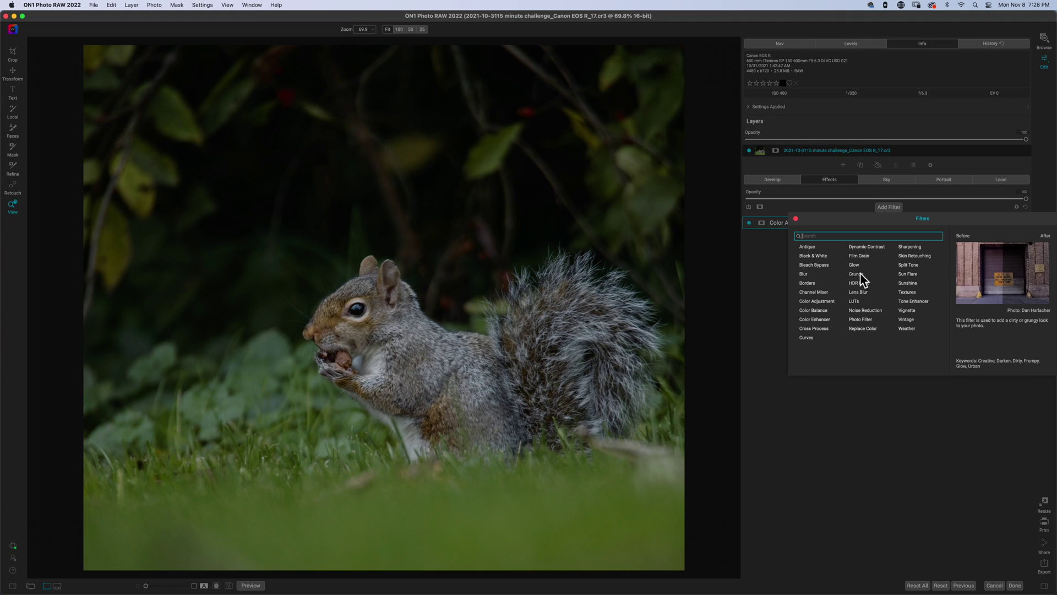
left_click(817, 301)
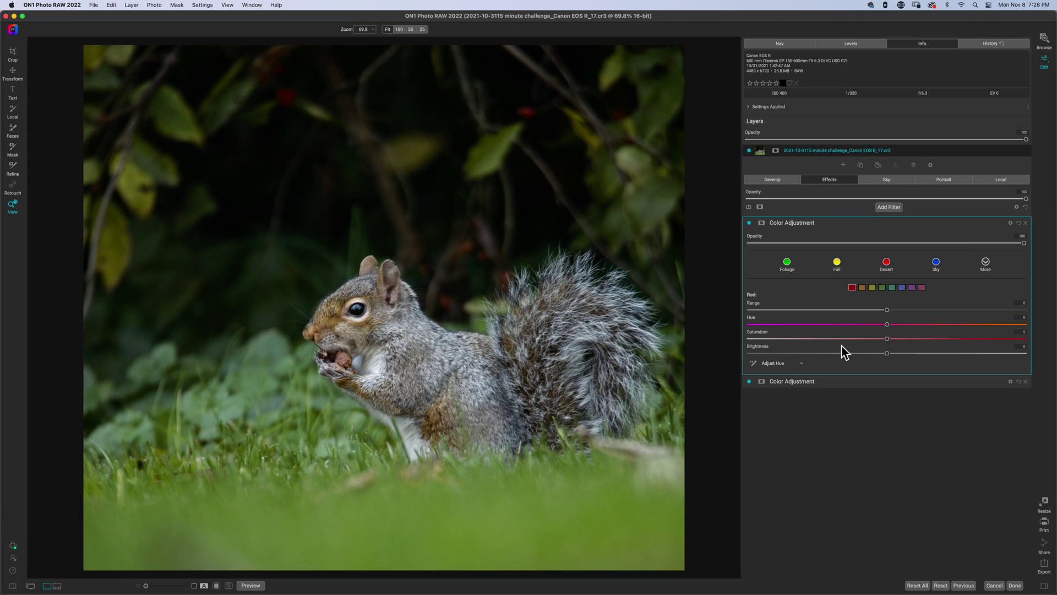
left_click(882, 288)
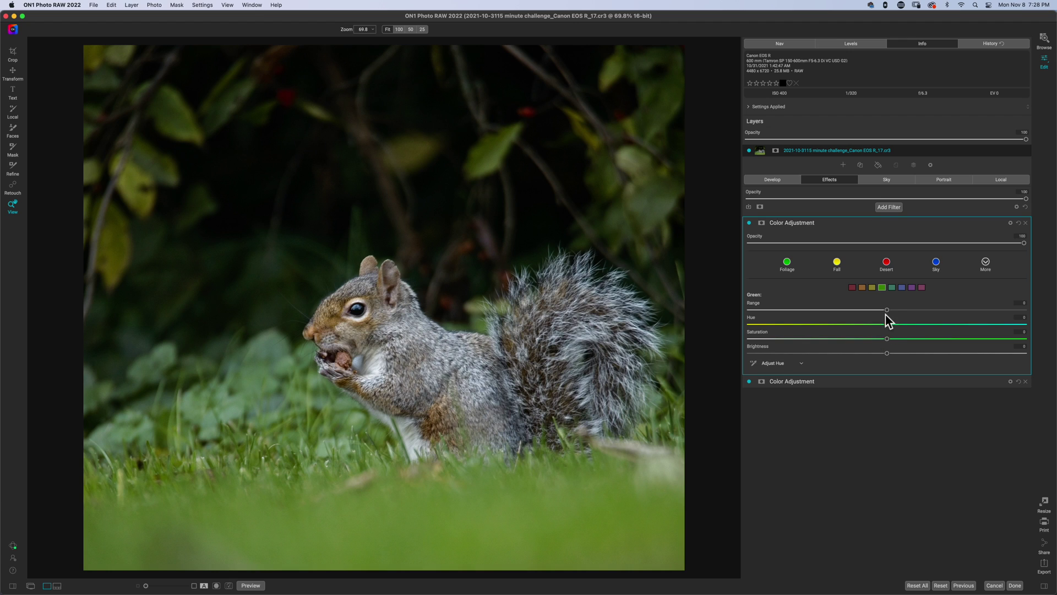
left_click(835, 267)
left_click(787, 265)
Step: Shift the green hue and reduce its saturation, shift the yellow hue, then target oranges
left_click_drag(885, 325, 801, 326)
left_click_drag(946, 339, 905, 350)
left_click(872, 287)
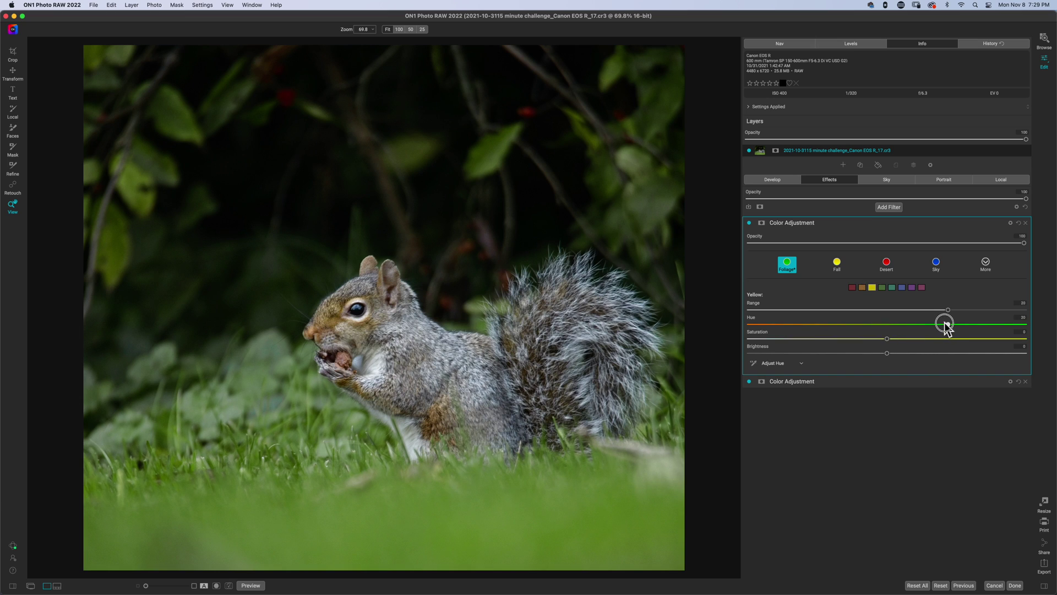
left_click_drag(945, 324, 839, 355)
left_click(862, 287)
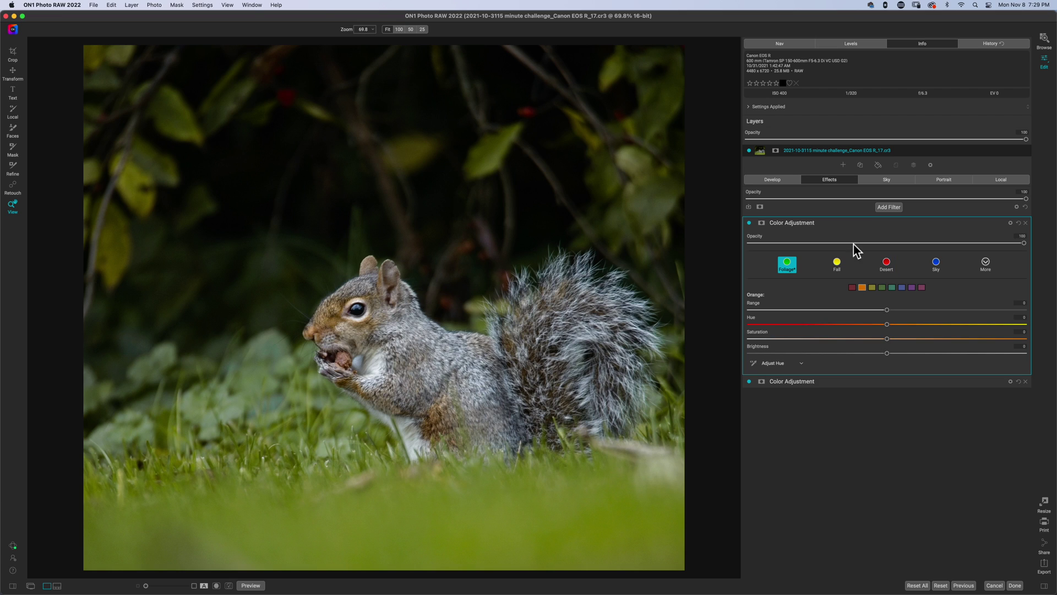
left_click(847, 223)
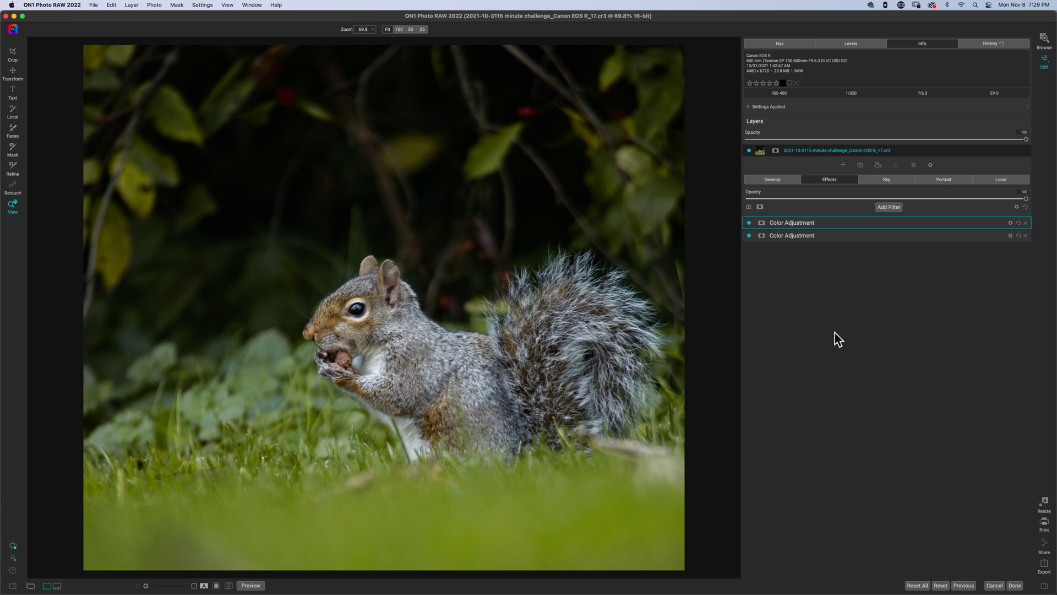
Step: Start a local brush adjustment with Shadows at 10 and a little added Structure
left_click(1001, 179)
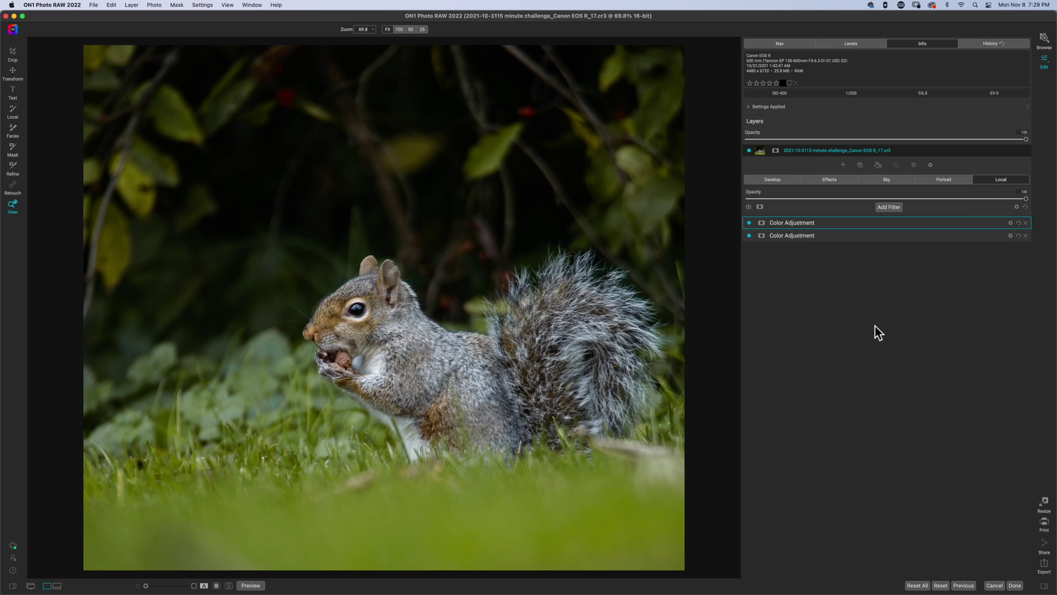
key("k")
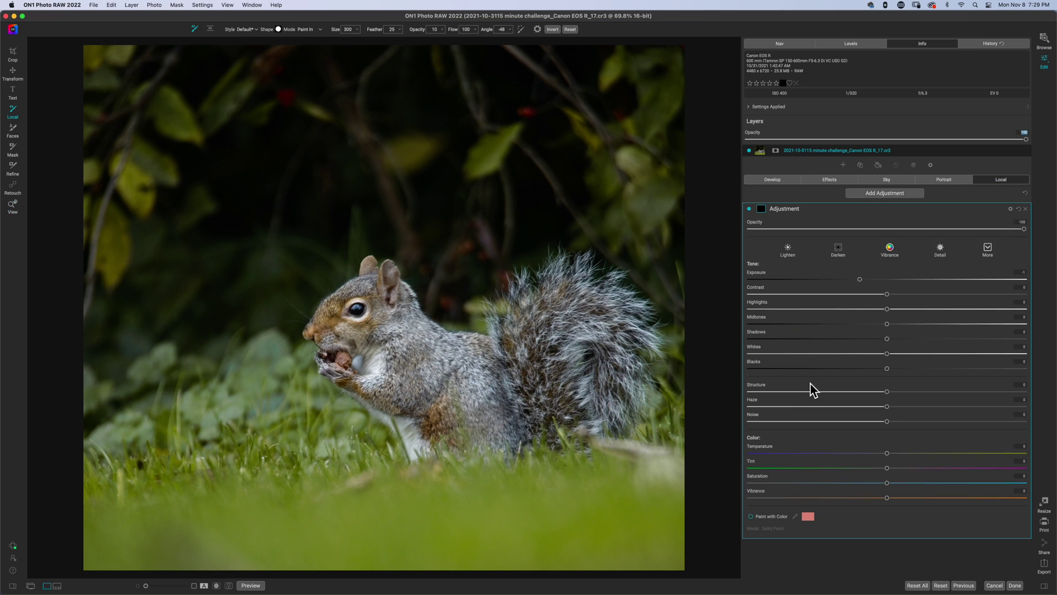
left_click(864, 280)
left_click_drag(887, 338, 900, 339)
left_click_drag(886, 389, 898, 390)
Step: Paint the adjustment over the tail, body, chest and cheek at 50 brush opacity
mouse_move(491, 375)
left_mouse_down()
mouse_move(544, 372)
mouse_move(526, 363)
mouse_move(533, 377)
mouse_move(541, 364)
mouse_move(525, 335)
mouse_move(537, 299)
mouse_move(554, 336)
mouse_move(545, 407)
mouse_move(602, 350)
mouse_move(601, 367)
mouse_move(620, 358)
mouse_move(602, 325)
mouse_move(543, 316)
mouse_move(557, 300)
mouse_move(592, 313)
mouse_move(618, 344)
mouse_move(613, 386)
mouse_move(507, 389)
mouse_move(526, 355)
mouse_move(534, 371)
mouse_move(552, 355)
mouse_move(540, 335)
mouse_move(548, 325)
mouse_move(582, 312)
mouse_move(608, 320)
mouse_move(609, 370)
mouse_move(563, 386)
mouse_move(552, 373)
mouse_move(544, 400)
mouse_move(550, 324)
mouse_move(616, 330)
mouse_move(631, 353)
mouse_move(623, 368)
mouse_move(528, 408)
mouse_move(537, 401)
mouse_move(529, 387)
mouse_move(516, 411)
mouse_move(474, 351)
mouse_move(514, 410)
mouse_move(416, 454)
left_mouse_up()
key("5")
mouse_move(447, 379)
left_mouse_down()
mouse_move(424, 426)
mouse_move(409, 393)
left_mouse_up()
mouse_move(415, 356)
left_mouse_down()
mouse_move(414, 397)
mouse_move(400, 332)
mouse_move(407, 341)
mouse_move(363, 311)
mouse_move(388, 297)
mouse_move(388, 306)
mouse_move(352, 300)
mouse_move(328, 319)
mouse_move(352, 330)
mouse_move(380, 305)
mouse_move(364, 297)
mouse_move(410, 301)
mouse_move(382, 332)
mouse_move(386, 372)
mouse_move(372, 379)
mouse_move(331, 361)
mouse_move(386, 385)
mouse_move(409, 374)
mouse_move(441, 380)
mouse_move(479, 359)
mouse_move(476, 399)
mouse_move(419, 421)
mouse_move(421, 432)
mouse_move(463, 414)
left_mouse_up()
Step: Add a new local adjustment with Exposure reset, Structure 16 and Contrast 13
left_click(885, 193)
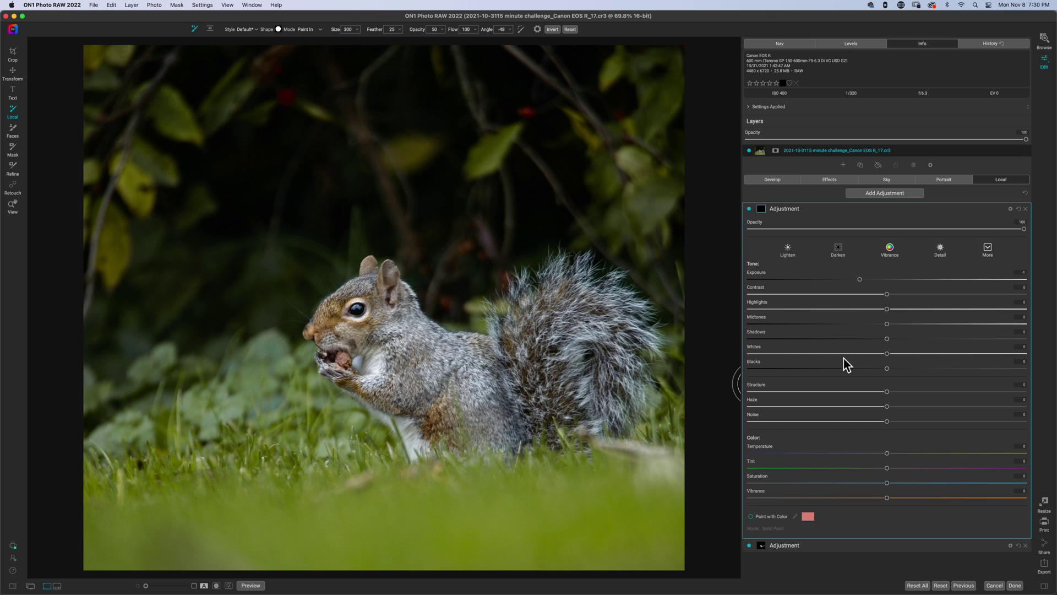
double_click(761, 274)
left_click_drag(887, 395, 905, 400)
left_click_drag(890, 297, 904, 296)
Step: Paint it over the tail and body with an 80 opacity, size 800 brush
key("8")
scroll(427, 384, "up", 8)
scroll(483, 398, "up", 2)
mouse_move(534, 359)
left_mouse_down()
mouse_move(567, 325)
mouse_move(542, 378)
mouse_move(511, 402)
mouse_move(471, 400)
mouse_move(346, 316)
mouse_move(375, 312)
mouse_move(430, 391)
left_mouse_up()
left_click(838, 211)
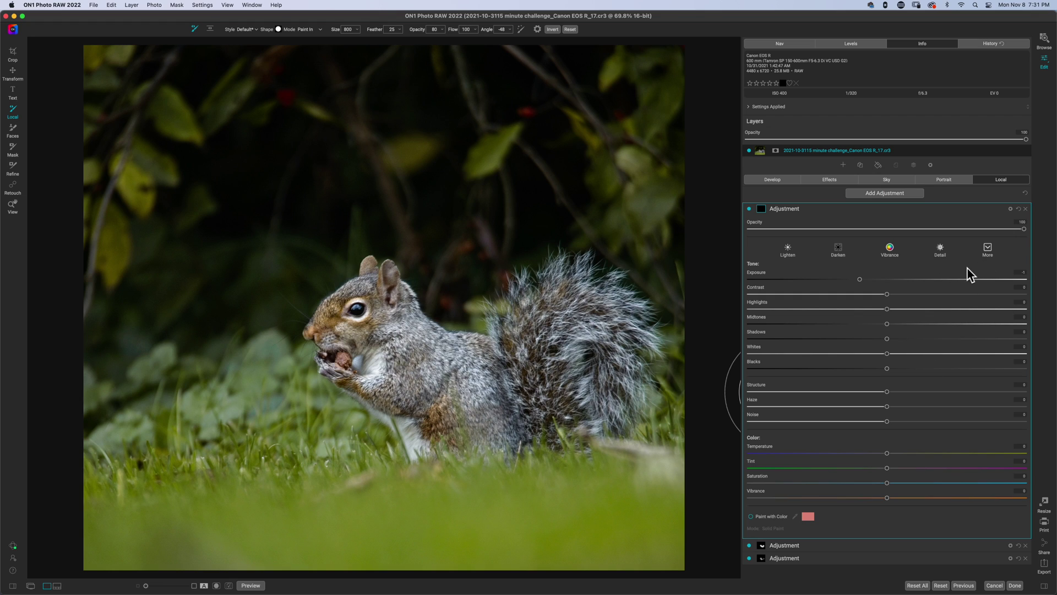
Step: Reset Exposure and apply a style boosting exposure and structure
double_click(760, 273)
left_click(987, 254)
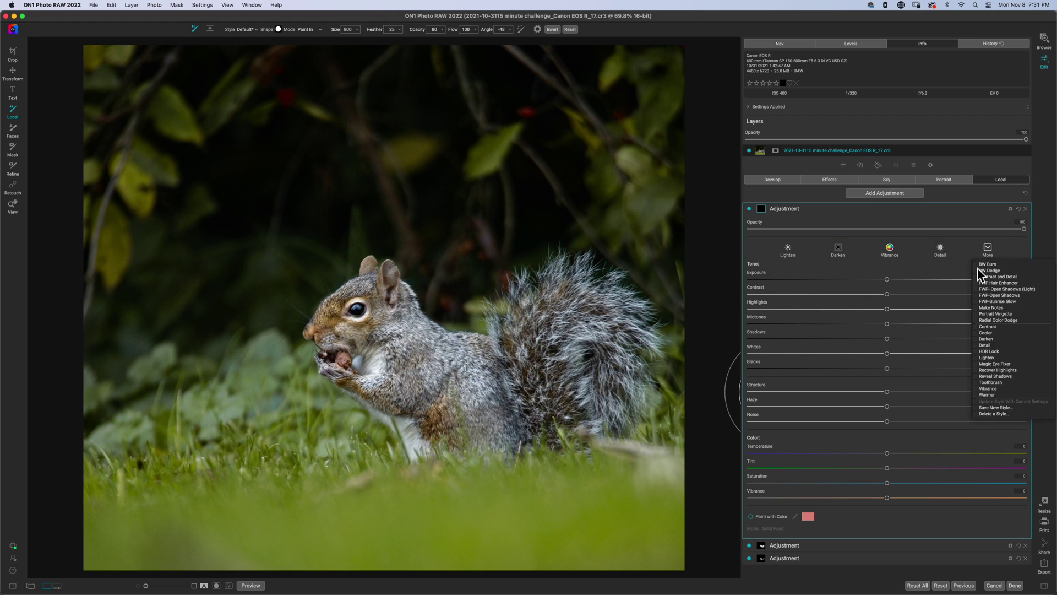
left_click(987, 364)
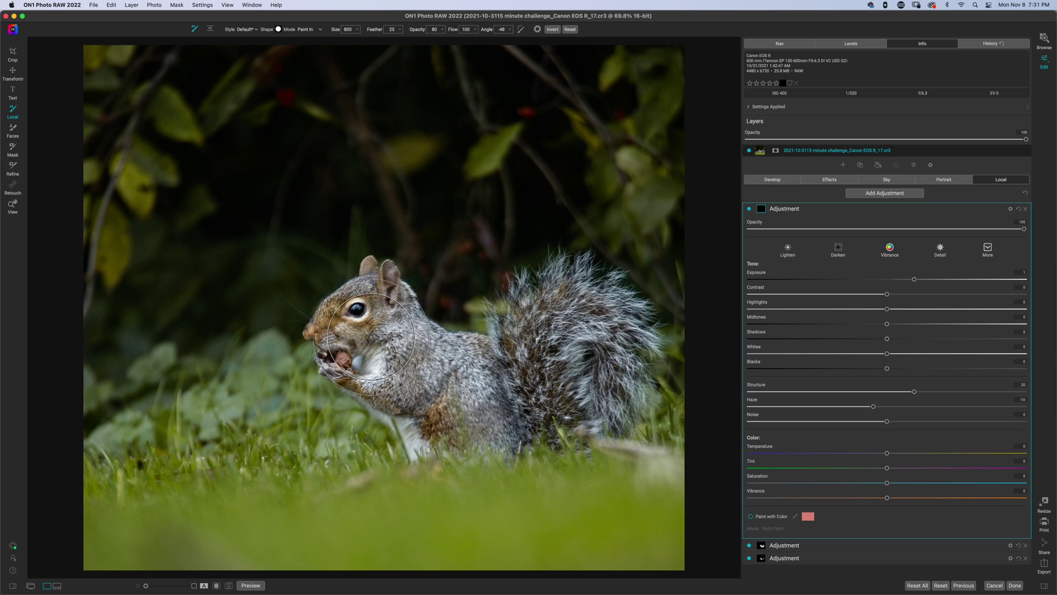
Step: At 200% zoom, paint the adjustment into the squirrel's eye with a size 70 brush
key("super+0")
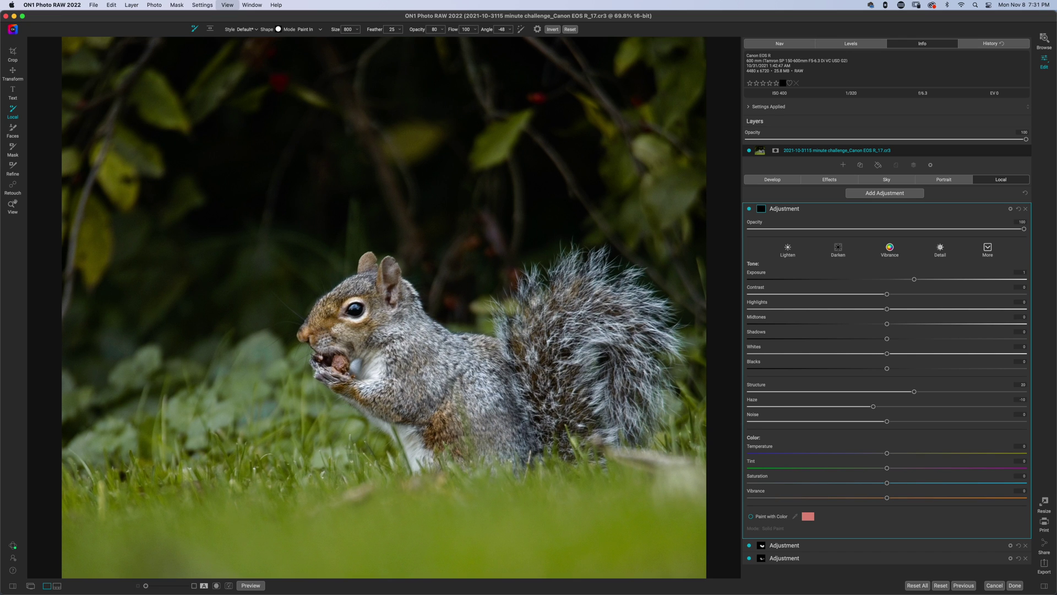
key("super+equal")
key("super+equal")
key("bracketright")
key("bracketright")
key("bracketright")
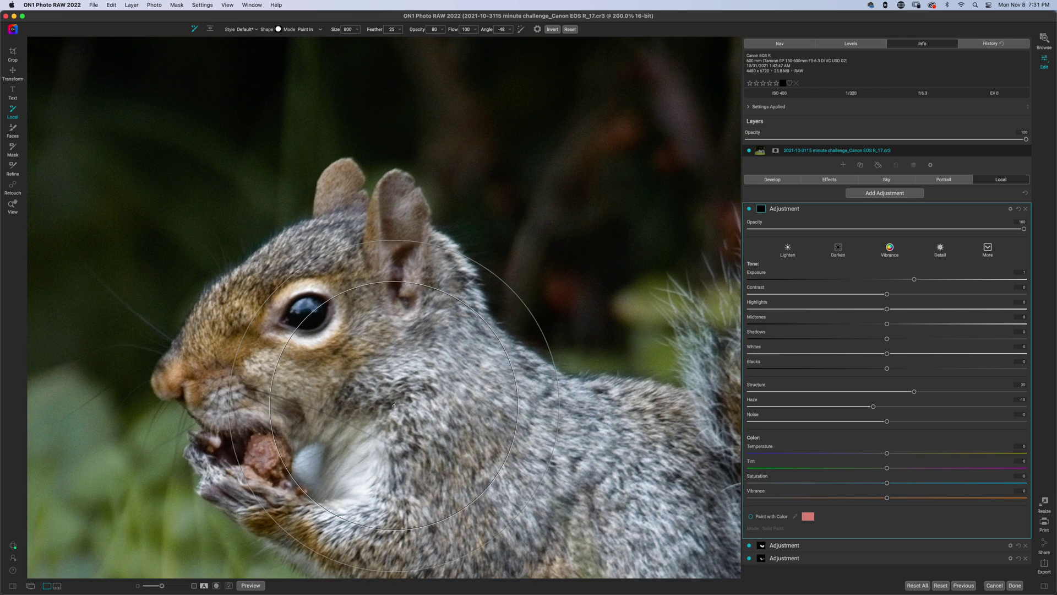
key("bracketleft")
key("bracketleft")
key("bracketleft")
key("bracketleft")
key("bracketleft")
key("bracketleft")
key("bracketleft")
key("bracketleft")
key("bracketleft")
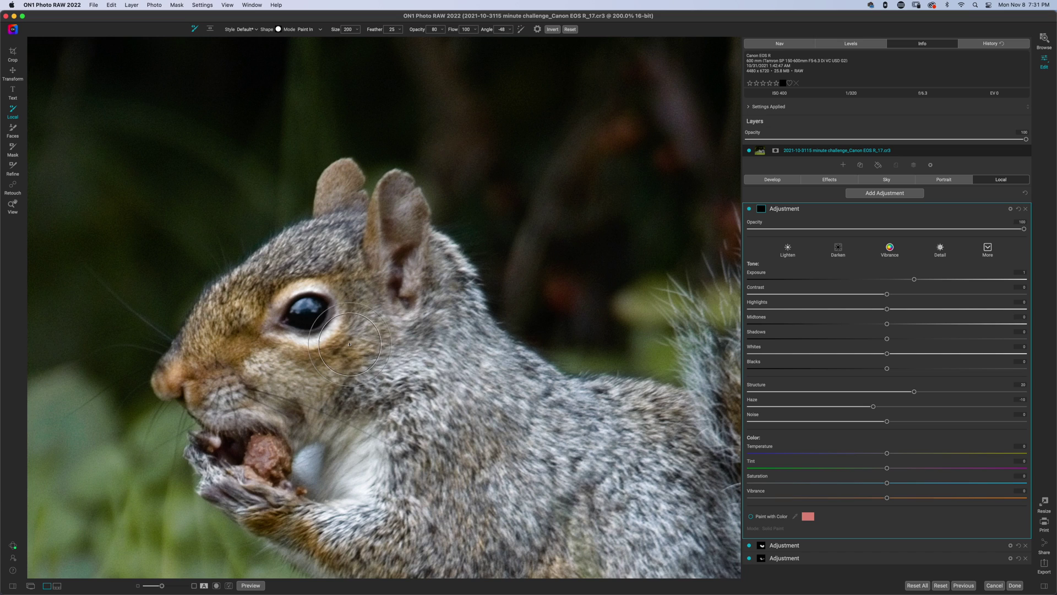
key("bracketleft")
key("bracketleft")
key("bracketleft")
key("bracketleft")
mouse_move(305, 313)
left_mouse_down()
mouse_move(315, 310)
mouse_move(306, 319)
left_mouse_up()
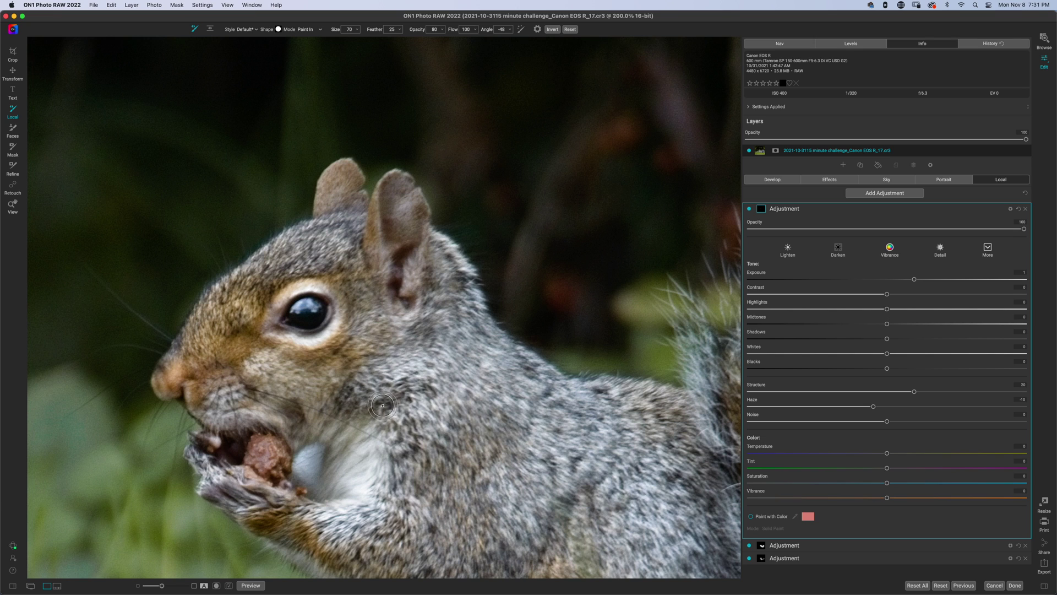
key("super+0")
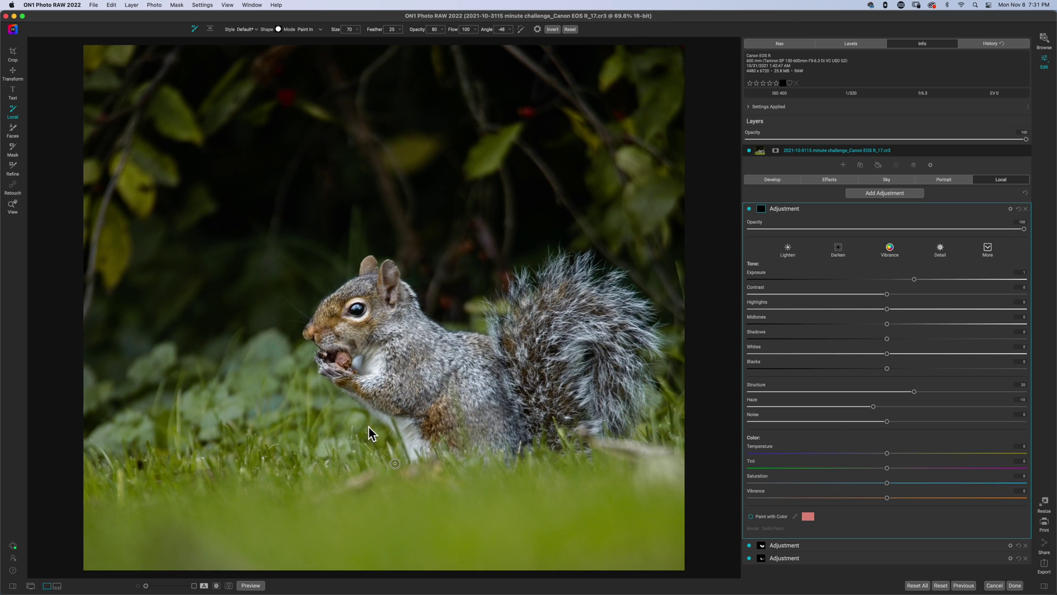
Step: Add a Lighten adjustment and paint it over the cheek and head with a size 500 brush
left_click(864, 211)
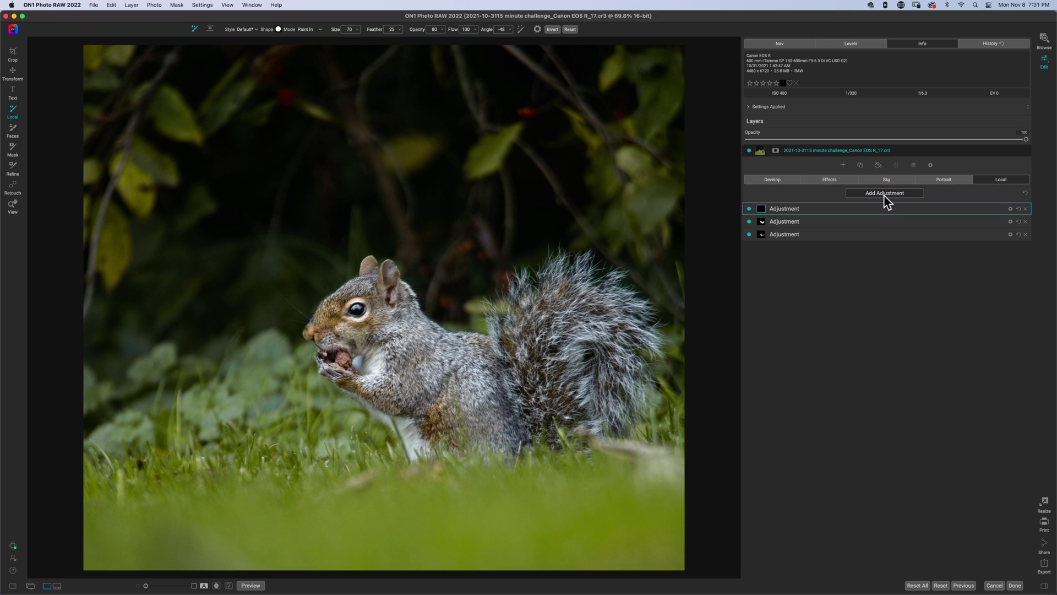
key("super+shift+n")
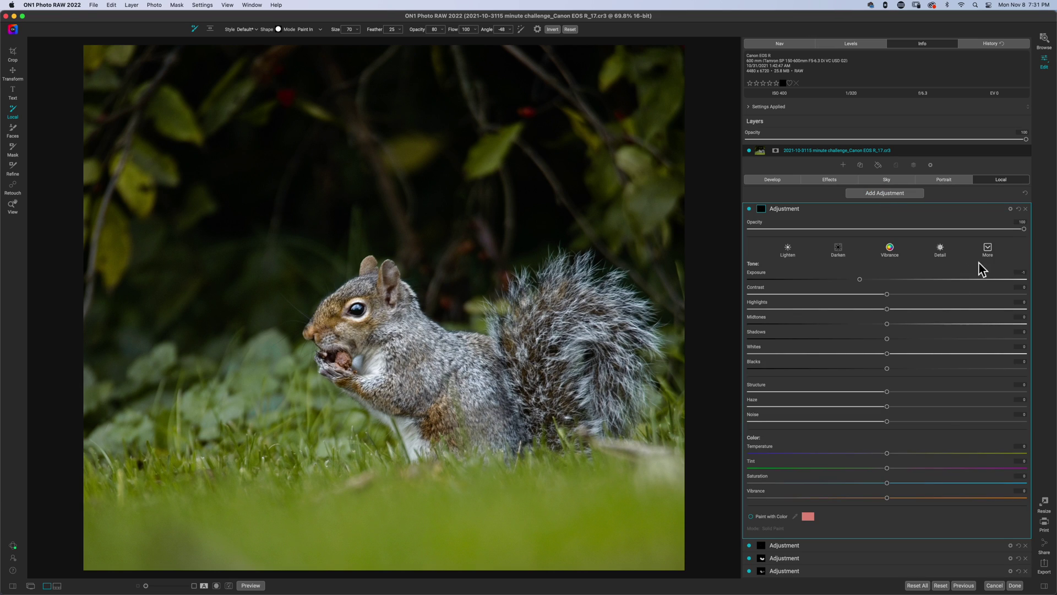
left_click(788, 251)
key("bracketright")
key("bracketright")
mouse_move(365, 333)
left_mouse_down()
mouse_move(386, 344)
mouse_move(352, 300)
mouse_move(363, 313)
mouse_move(319, 331)
mouse_move(388, 330)
mouse_move(340, 361)
mouse_move(398, 323)
mouse_move(435, 322)
left_mouse_up()
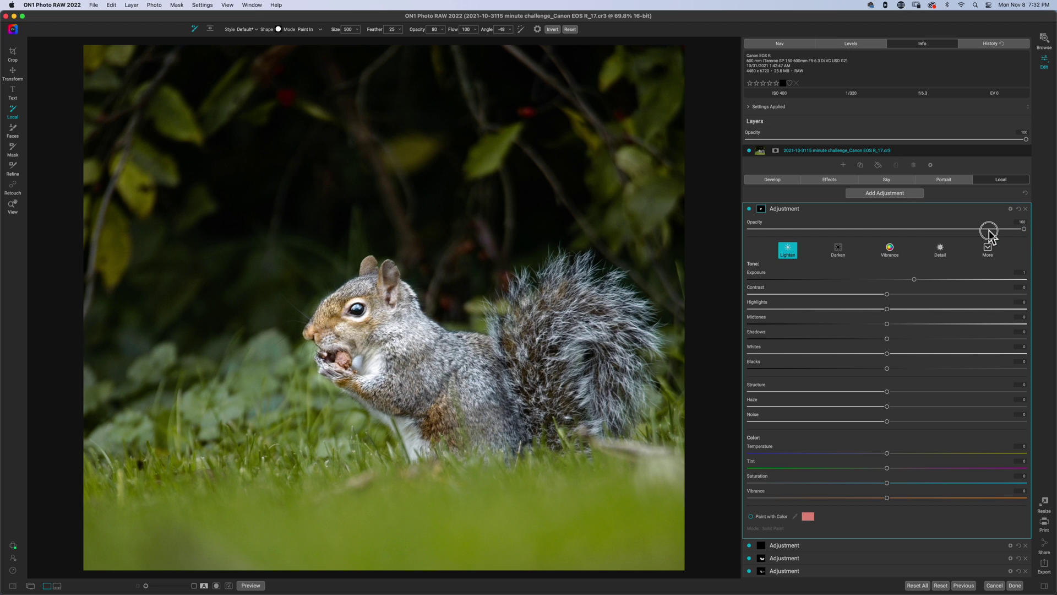
Step: Lower the adjustment's opacity and set Exposure 0.45 and Structure 32
left_click_drag(1023, 229, 885, 239)
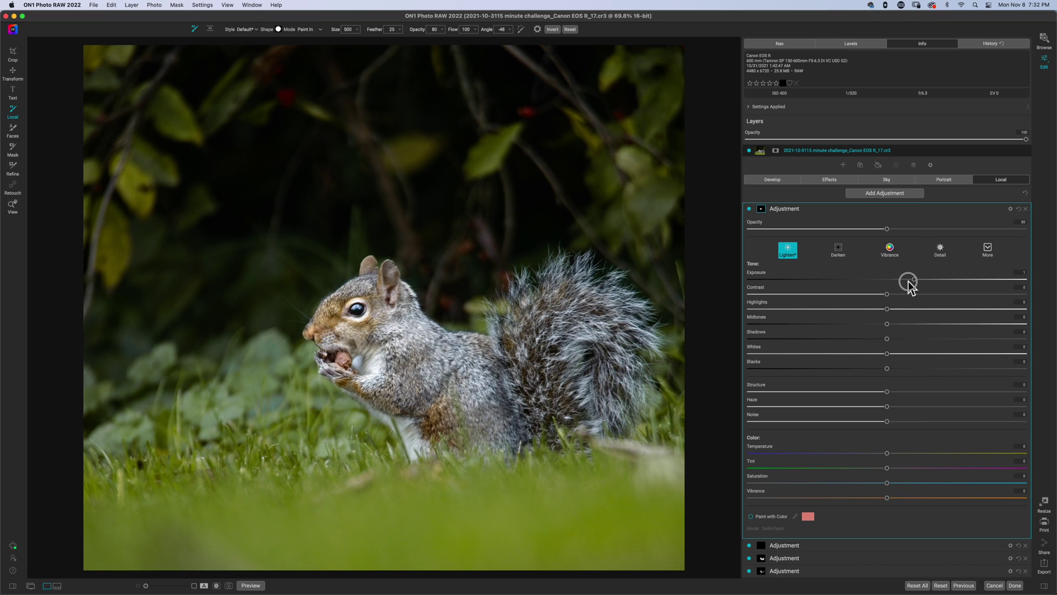
left_click_drag(913, 280, 899, 282)
left_click_drag(897, 282, 899, 288)
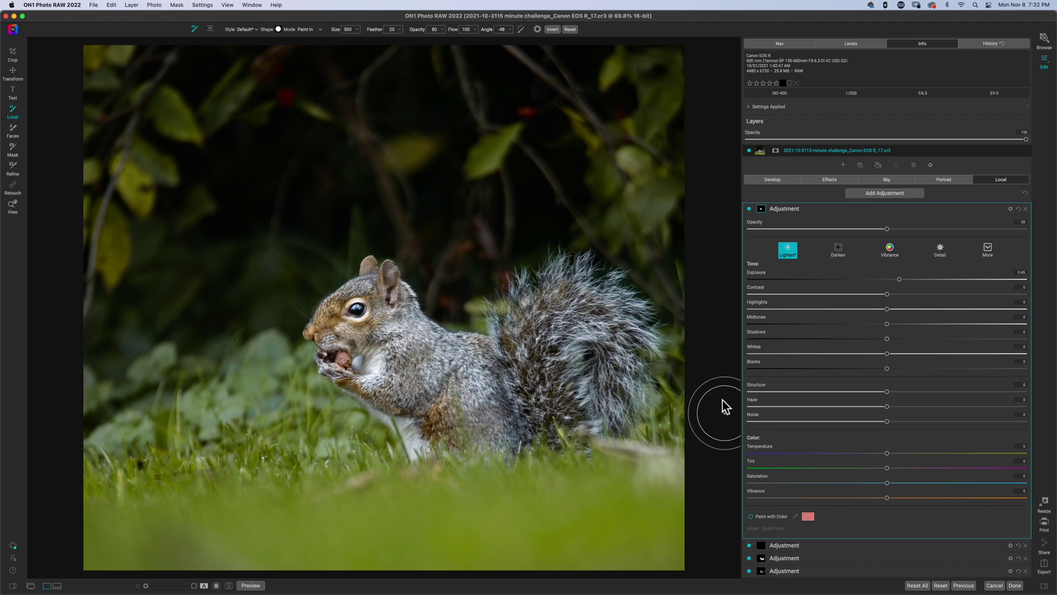
left_click_drag(886, 392, 901, 392)
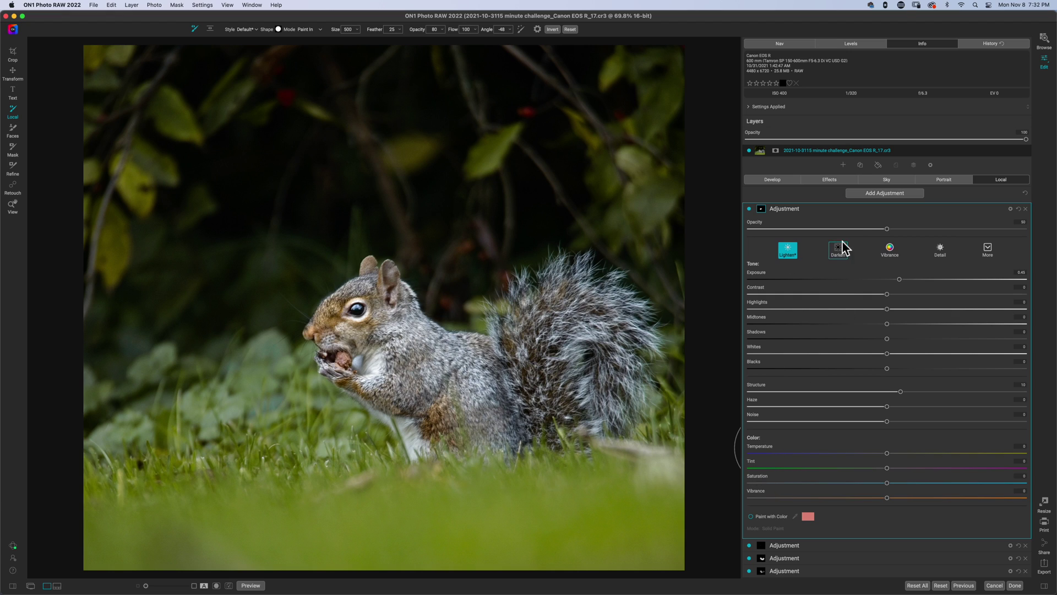
Step: Apply the Vignette gradient mask preset centred on the squirrel
left_click(862, 209)
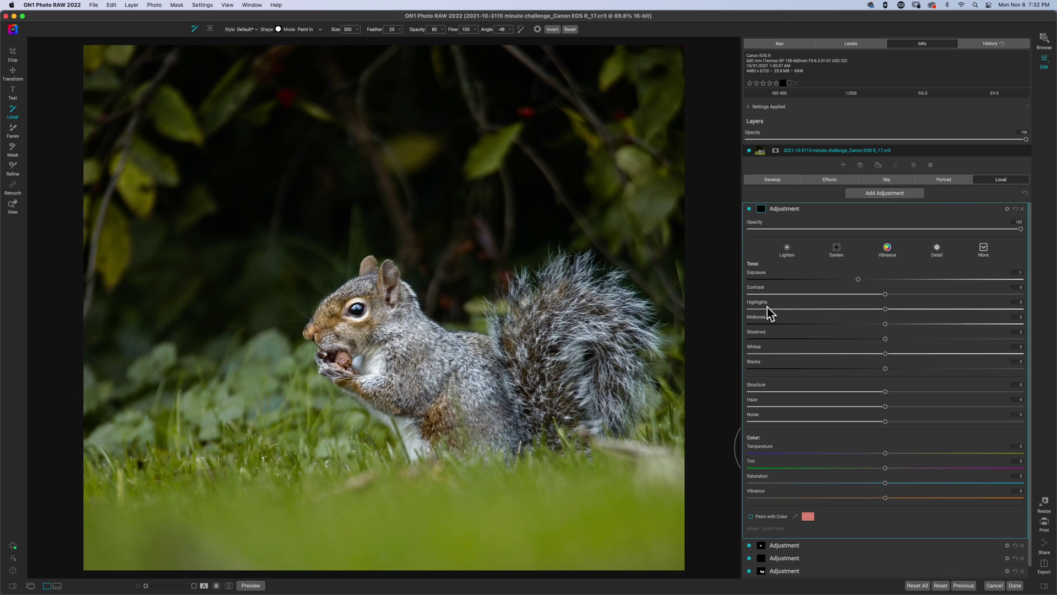
key("shift+b")
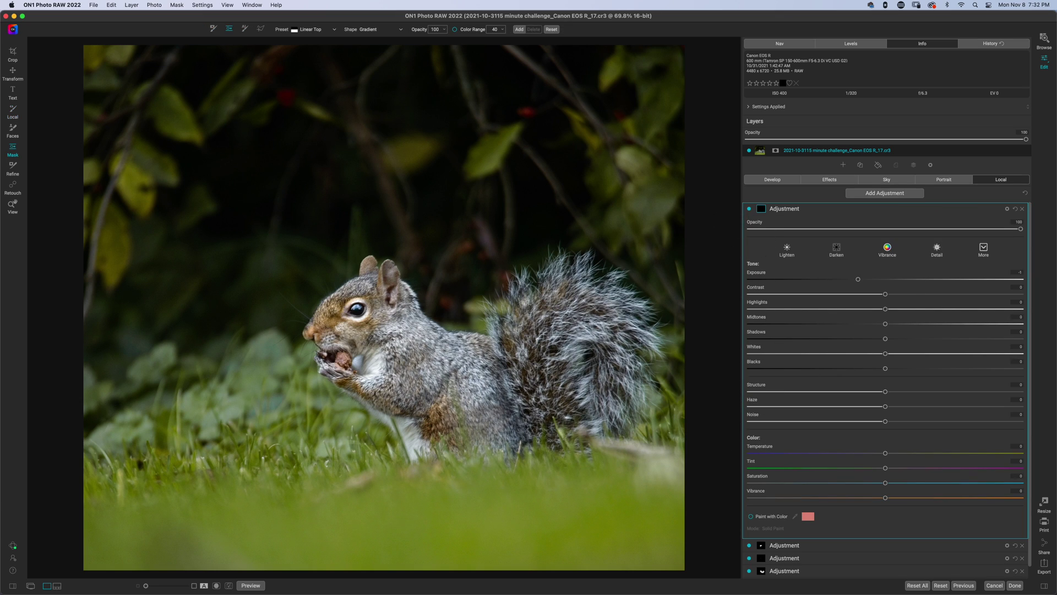
left_click(308, 29)
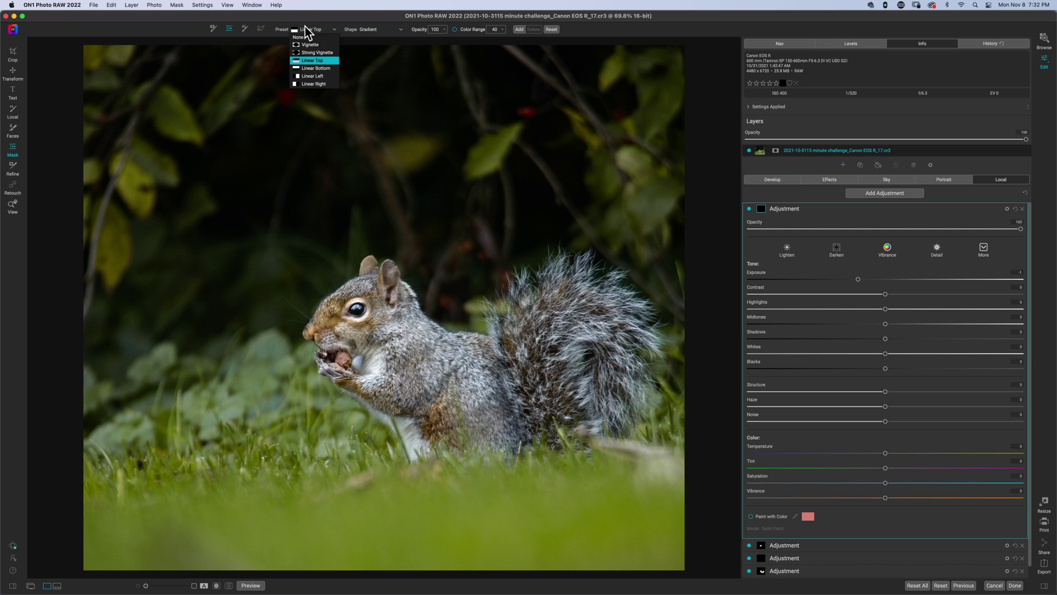
left_click(316, 46)
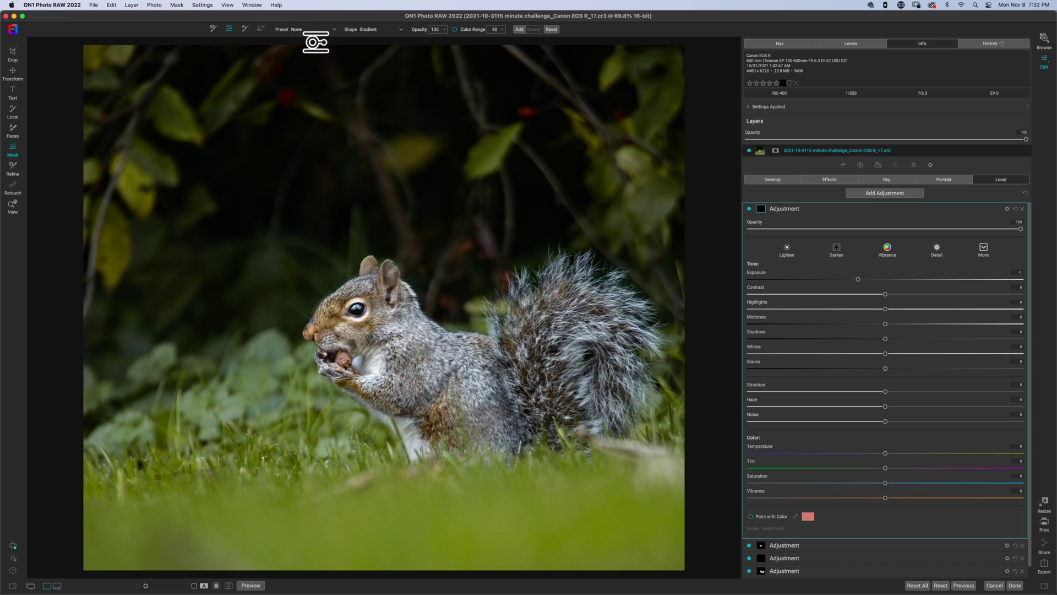
left_click(309, 31)
left_click(312, 45)
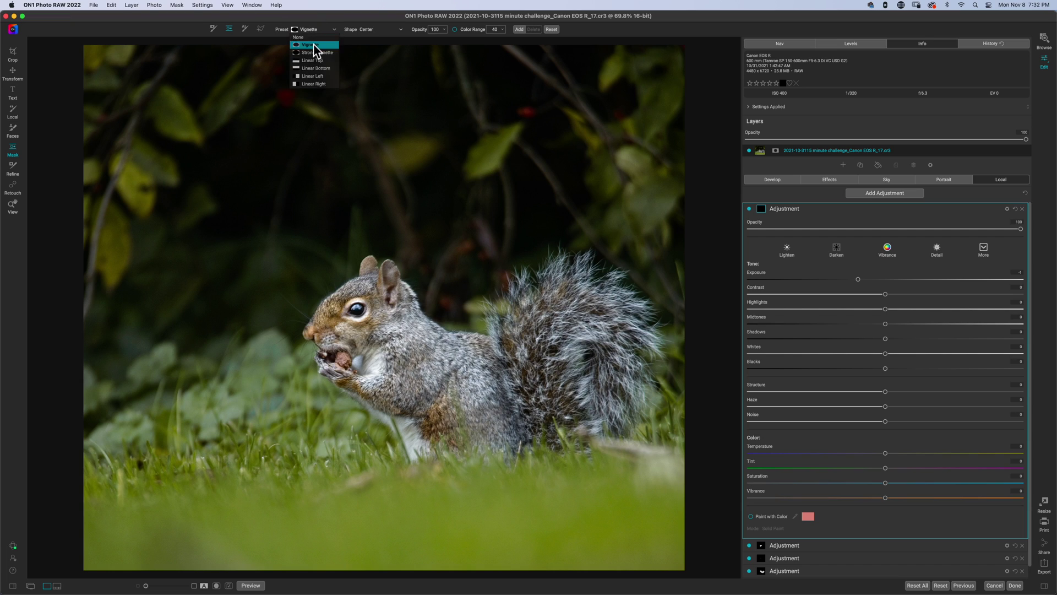
left_click_drag(395, 334, 414, 356)
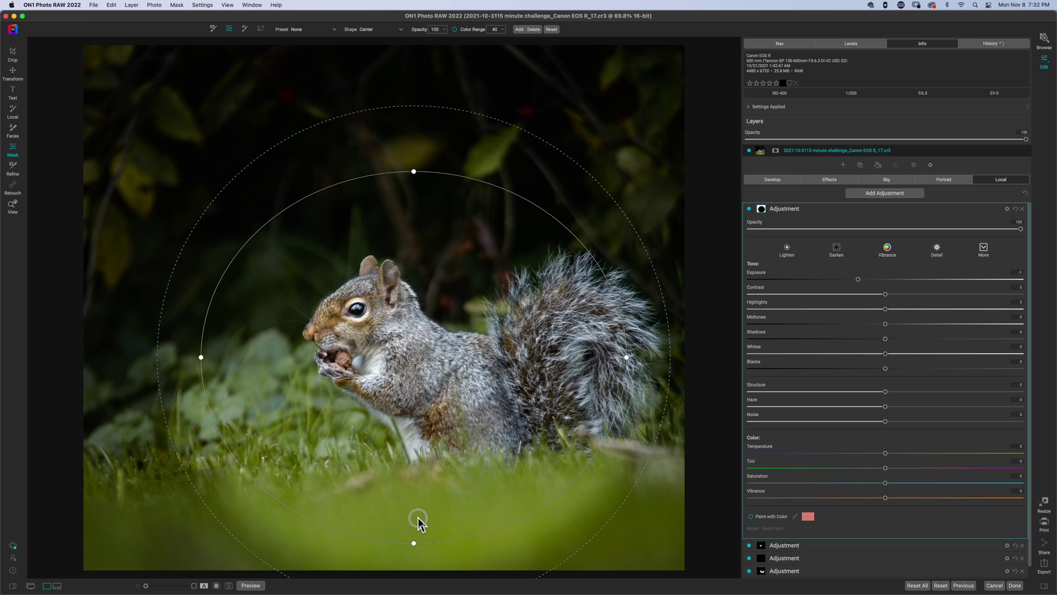
Step: Make the mask a wide ellipse rotated about 40°, widen its feather, and set Exposure to -0.45
left_click_drag(414, 544, 414, 437)
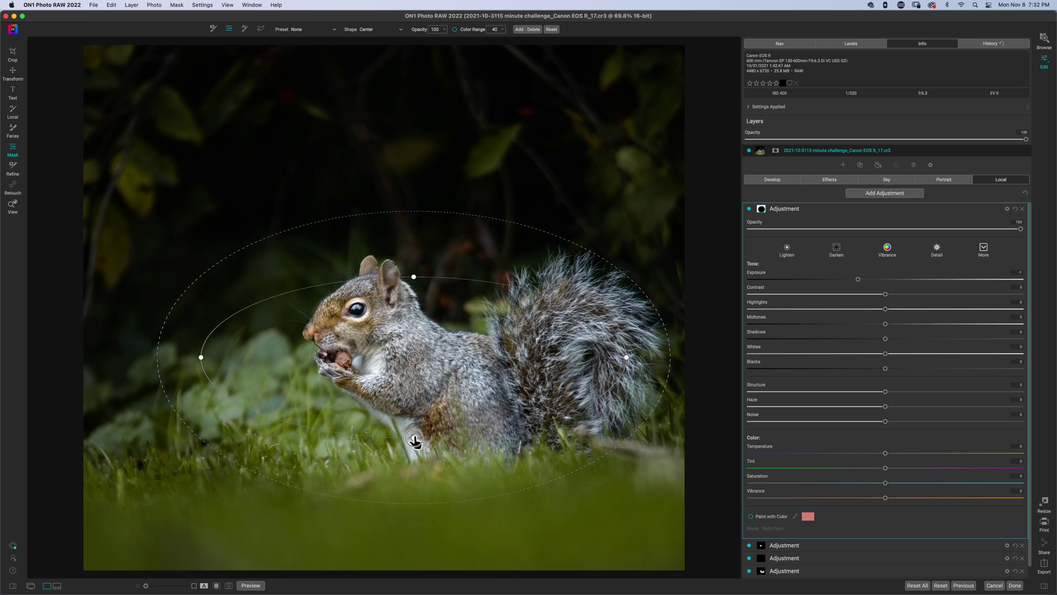
mouse_move(443, 361)
left_mouse_down()
mouse_move(441, 384)
mouse_move(447, 374)
mouse_move(432, 359)
mouse_move(452, 361)
left_mouse_up()
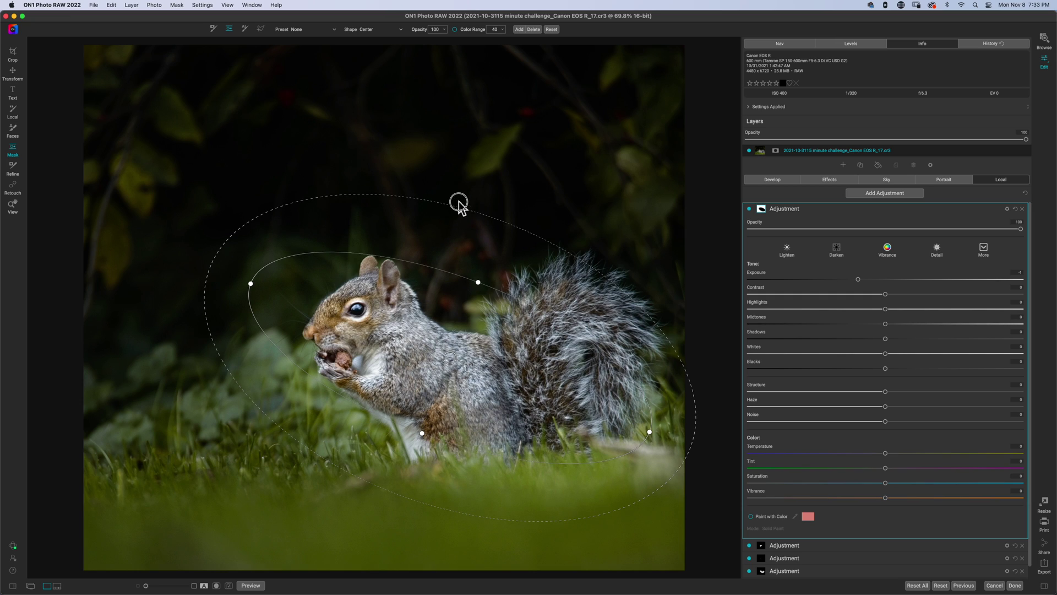
left_click_drag(458, 203, 473, 63)
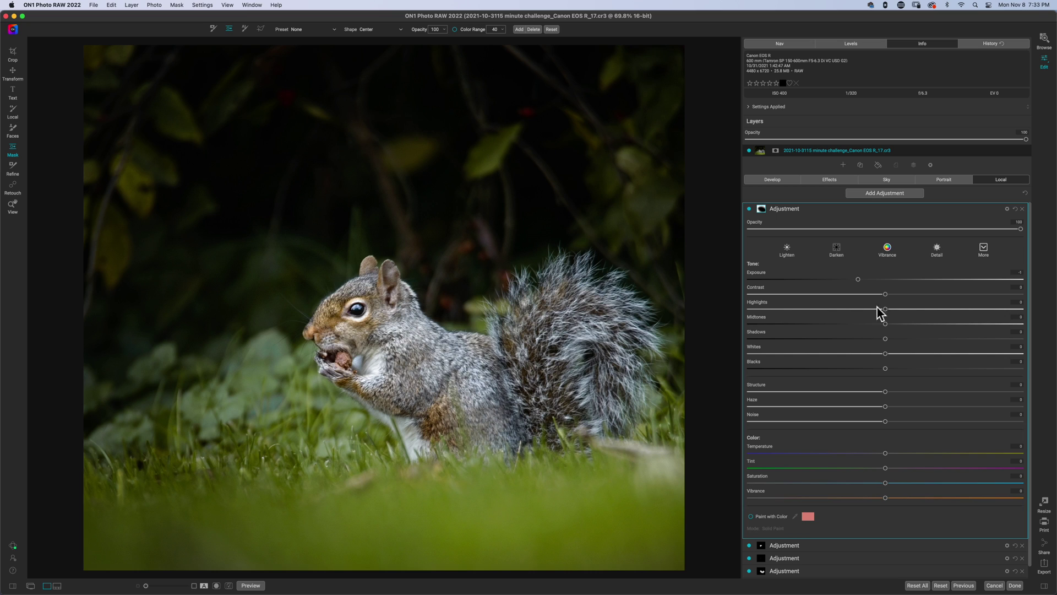
left_click_drag(861, 279, 872, 278)
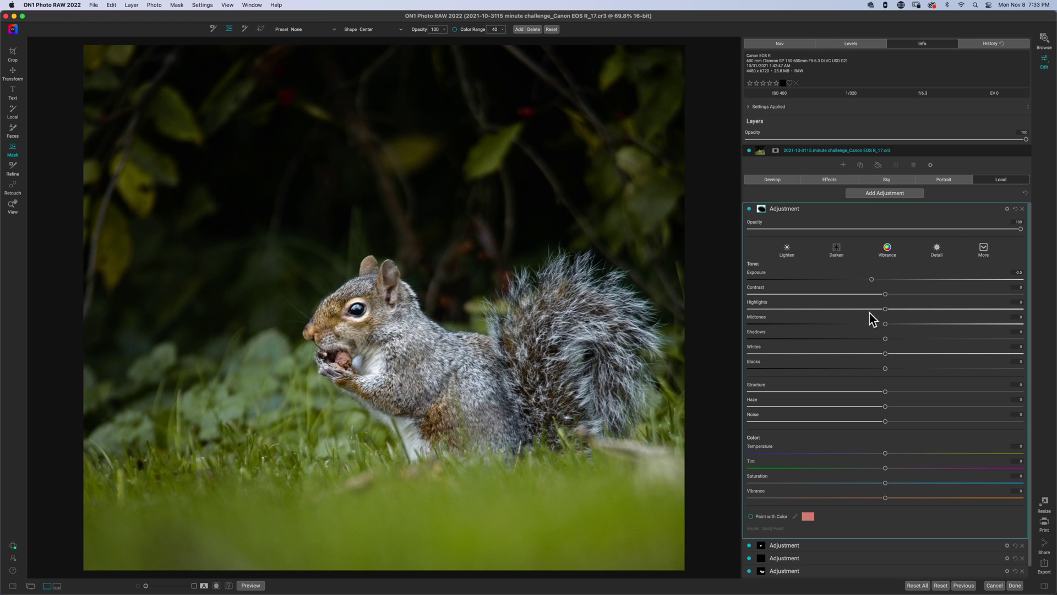
Step: Collapse the local adjustment's settings and toggle the preview off and on to compare with the original
left_click(906, 209)
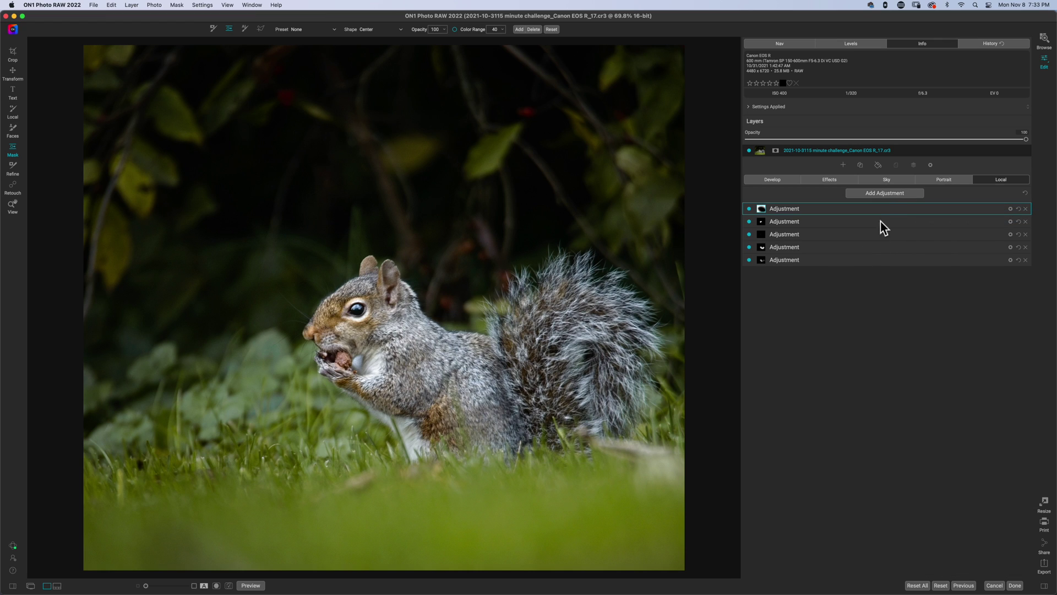
key("super+p")
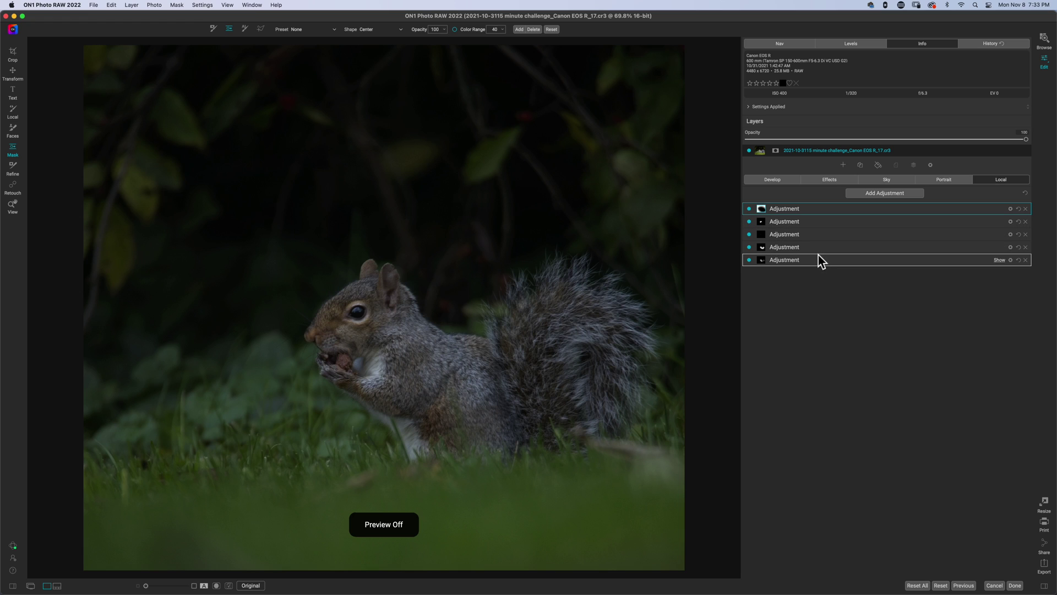
key("super+p")
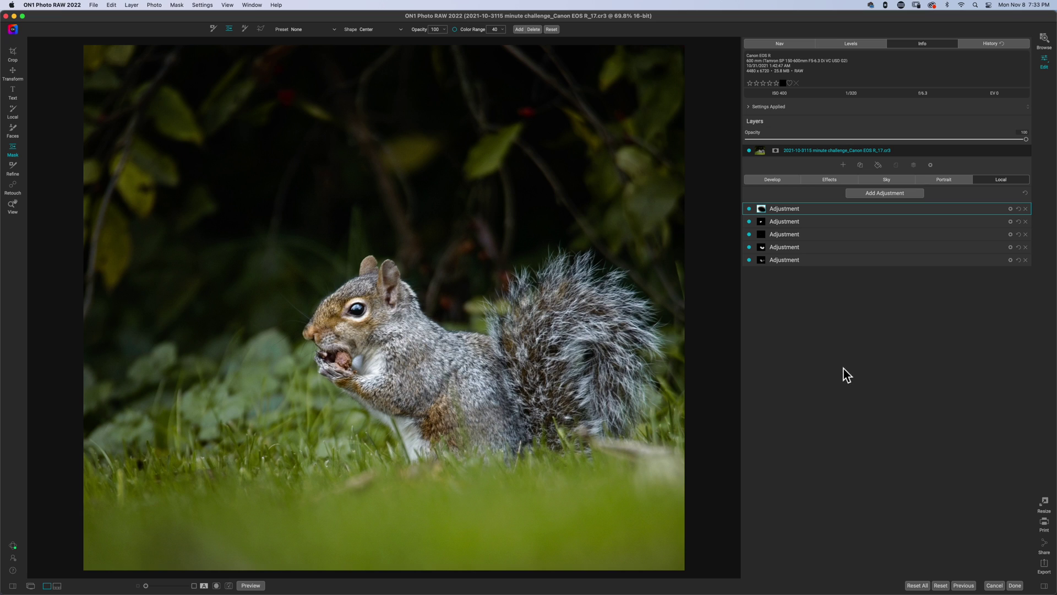
Step: Add a Photo Filter effect and set its filter colour to orange
left_click(833, 180)
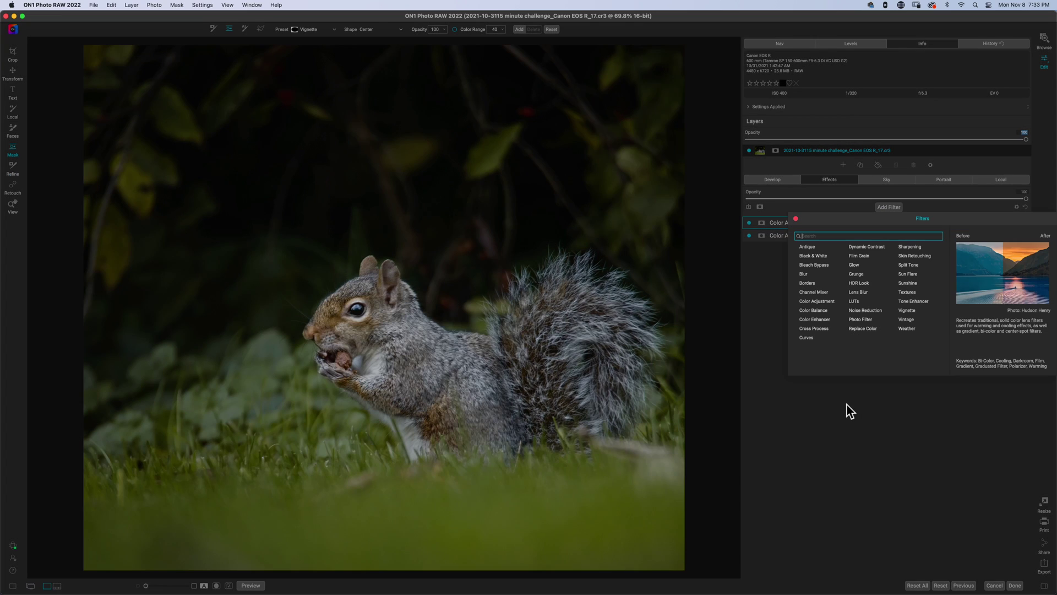
left_click(860, 320)
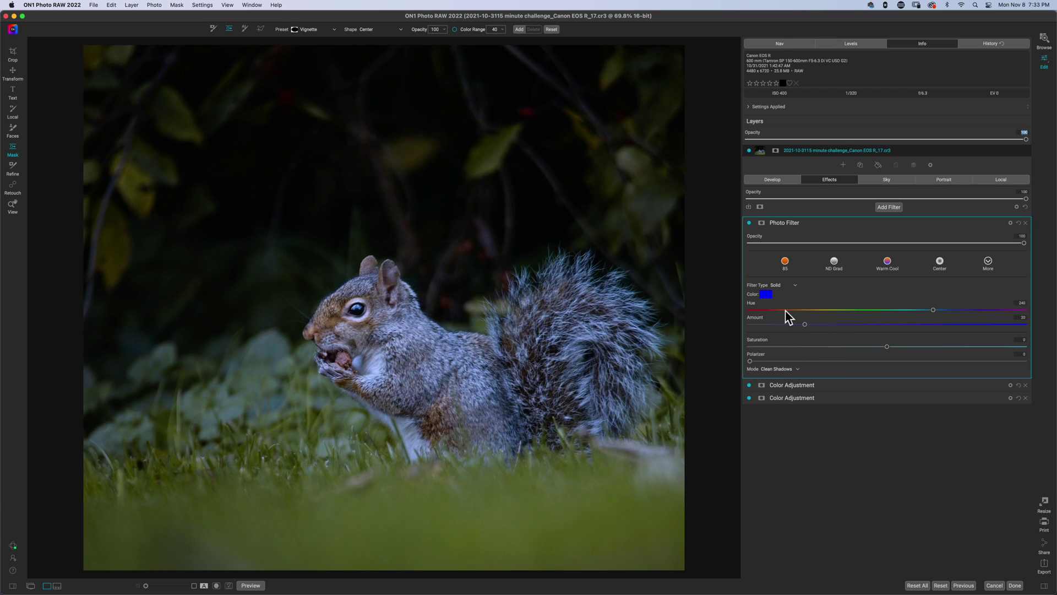
left_click(767, 294)
left_click(803, 198)
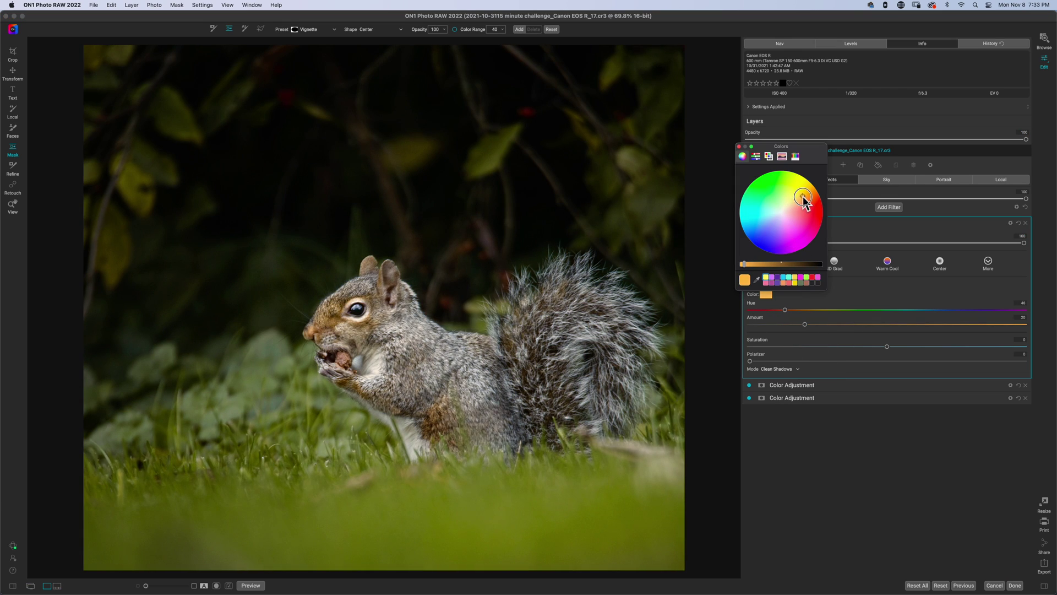
left_click_drag(803, 200, 806, 202)
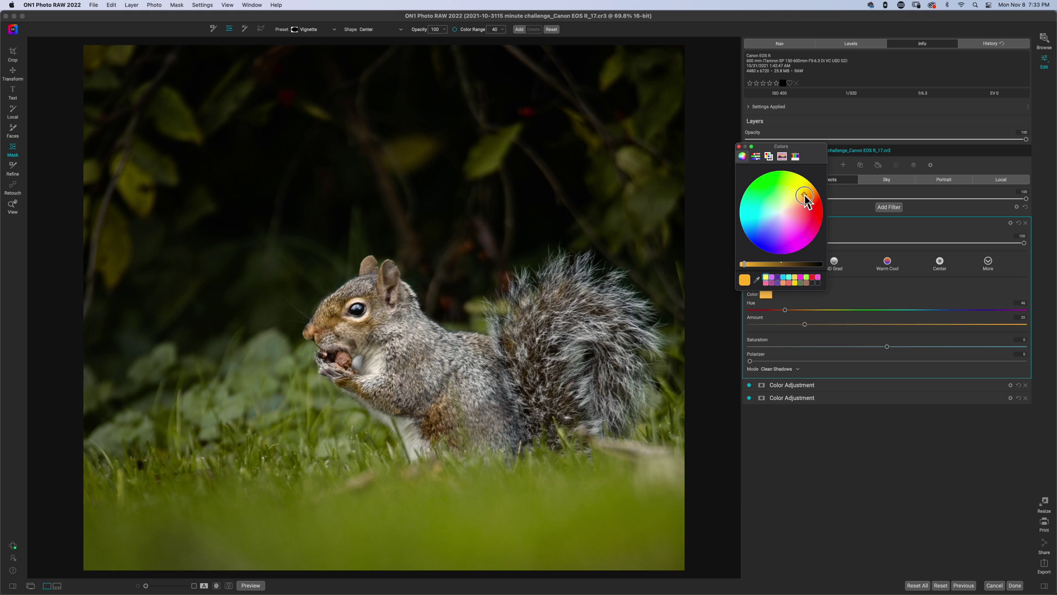
left_click(751, 147)
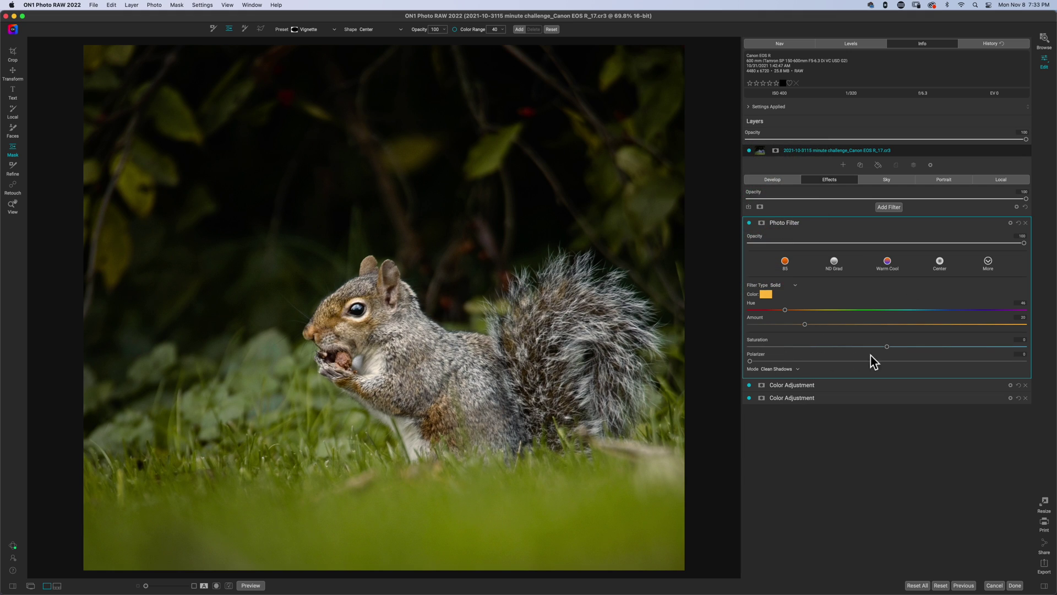
Step: Set the Photo Filter polarizer to 14, amount to 37 and opacity to 63
left_click_drag(749, 361, 853, 359)
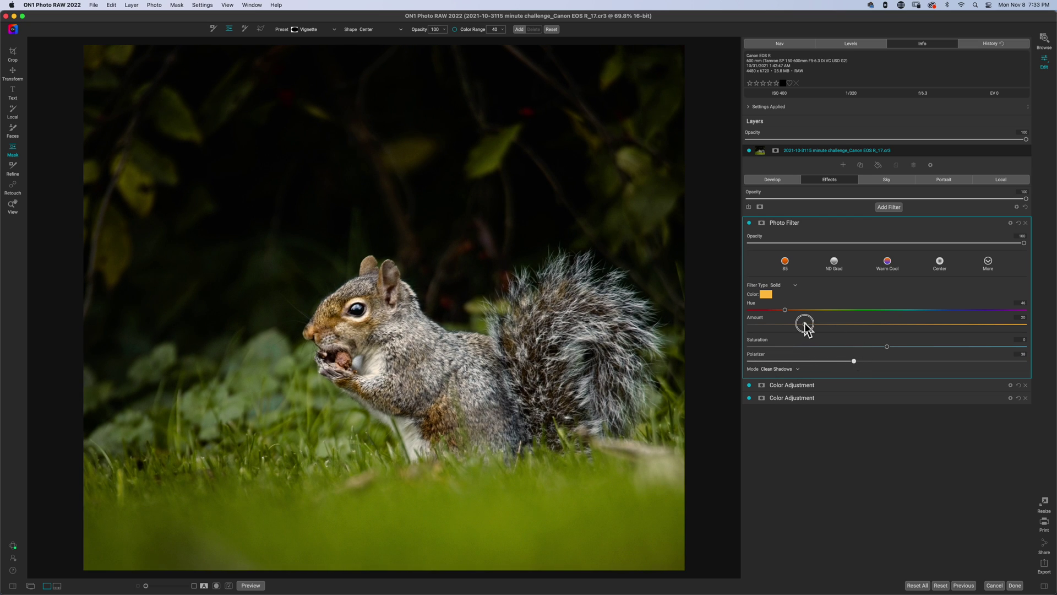
left_click_drag(805, 325, 859, 321)
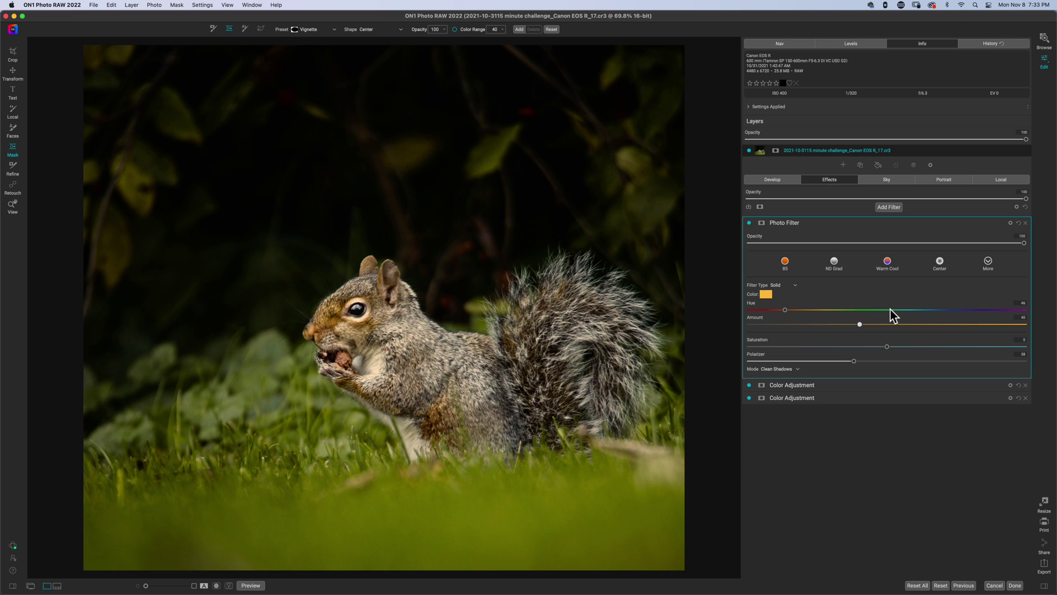
left_click_drag(1017, 246, 910, 254)
Step: Apply the Photo Filter only to Shadows and raise its opacity to about 97
left_click(1010, 223)
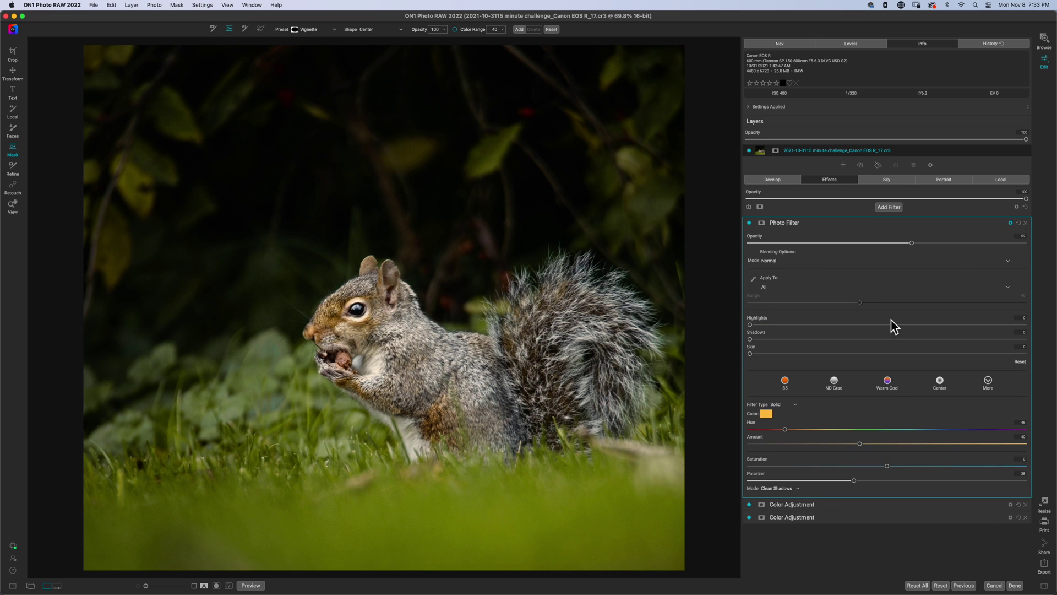
left_click(769, 287)
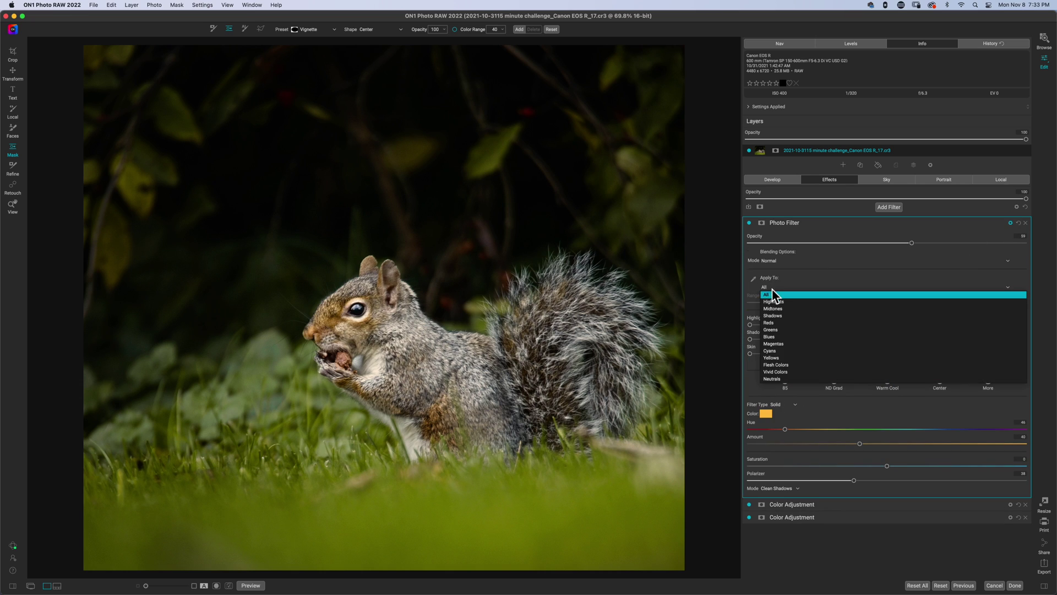
left_click(784, 315)
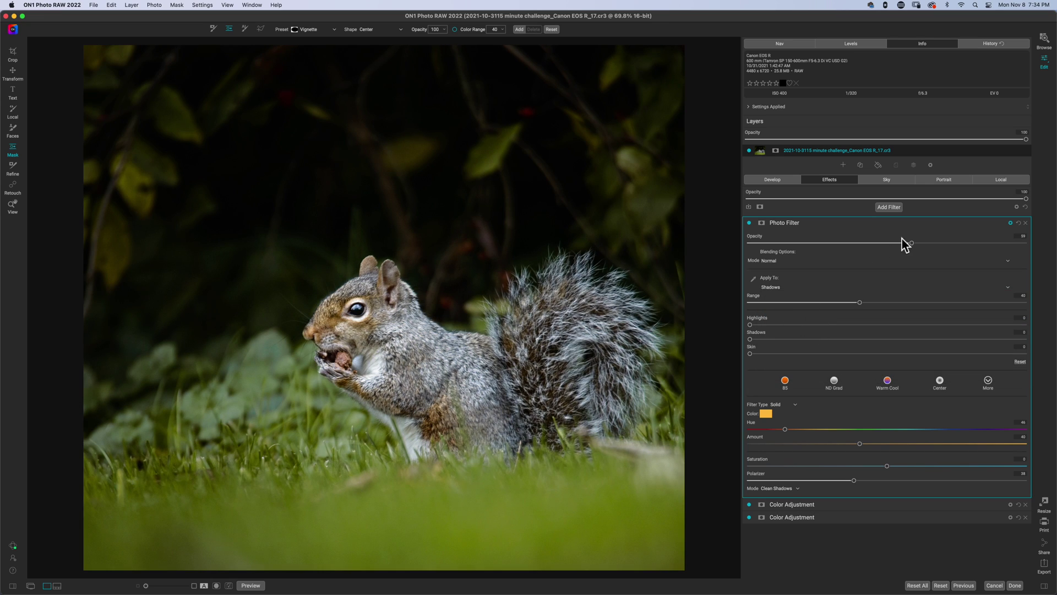
left_click_drag(913, 242, 1025, 242)
Step: Toggle the Photo Filter off and on repeatedly to compare the photo with and without it
left_click(749, 223)
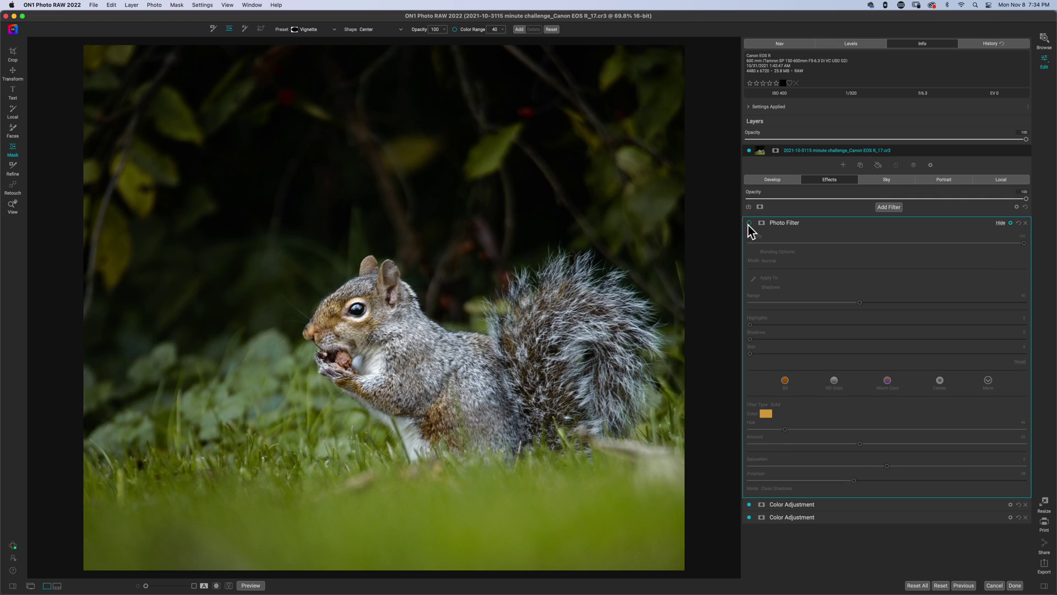
left_click(748, 223)
left_click(748, 223)
left_click(748, 224)
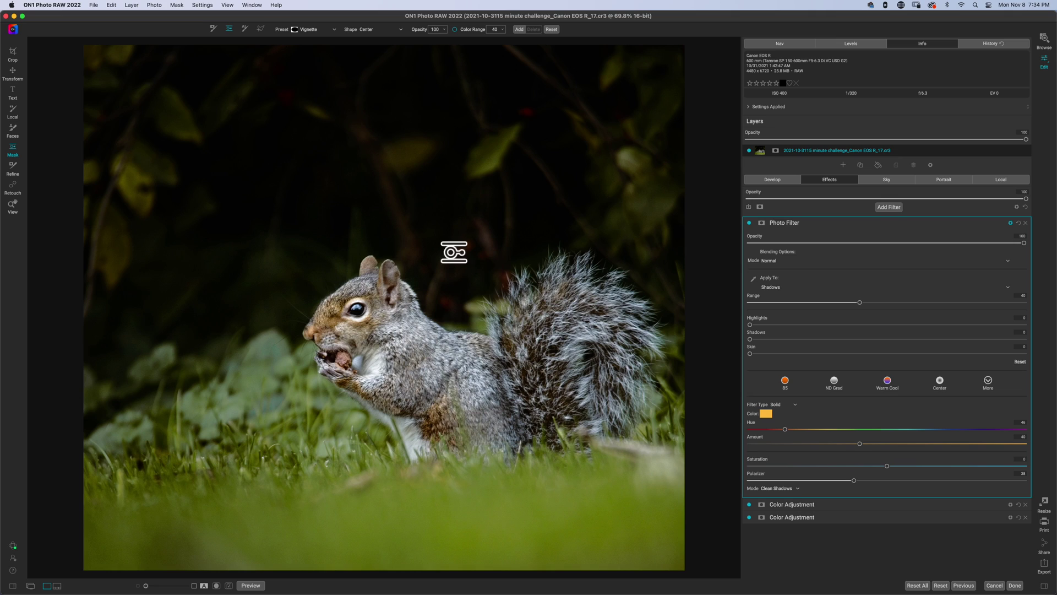
Step: Collapse the Photo Filter panel, leaving the Photo Filter and two Color Adjustments as folded entries
left_click(853, 224)
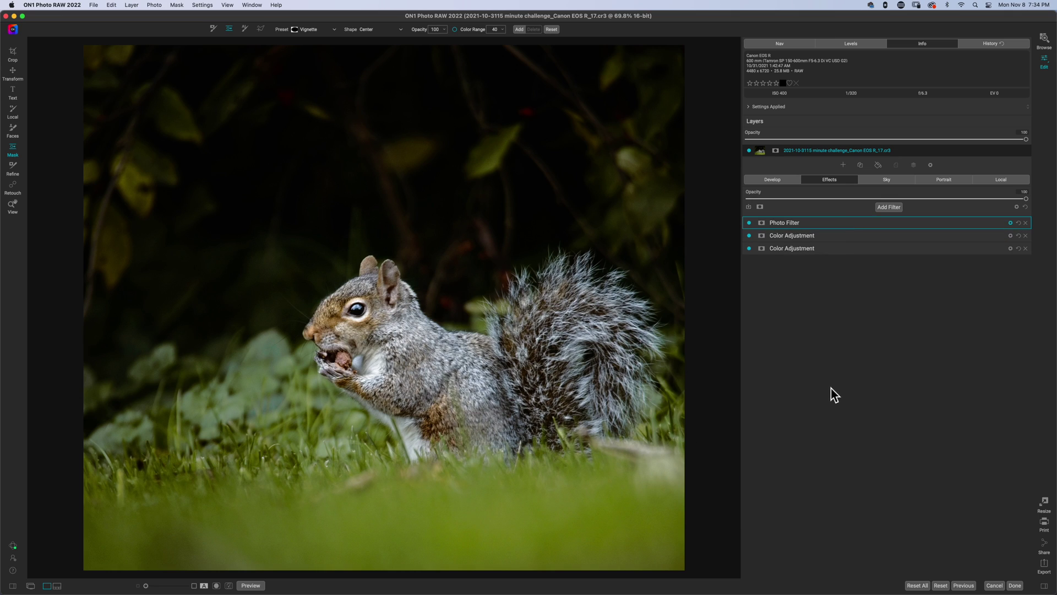